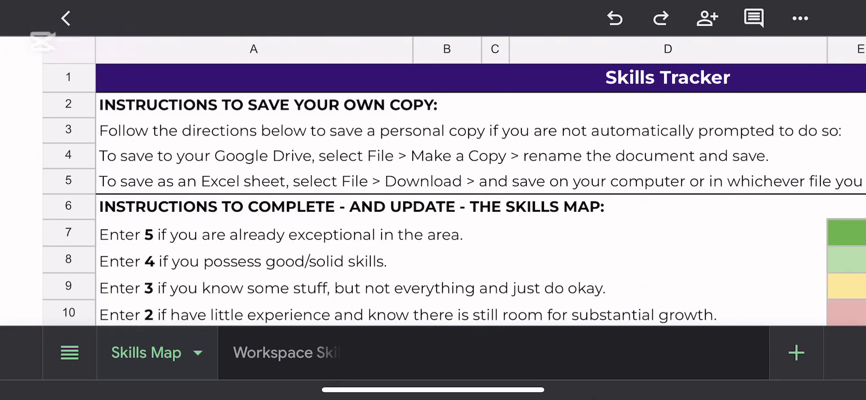
- Scroll around the Skills Tracker to find the empty Skill 2 row
{"action": "scroll", "coordinate": [480, 182], "scroll_direction": "right", "scroll_amount": 3}
{"action": "scroll", "coordinate": [480, 182], "scroll_direction": "left", "scroll_amount": 3}
{"action": "scroll", "coordinate": [480, 182], "scroll_direction": "right", "scroll_amount": 3}
{"action": "scroll", "coordinate": [481, 182], "scroll_direction": "left", "scroll_amount": 3}
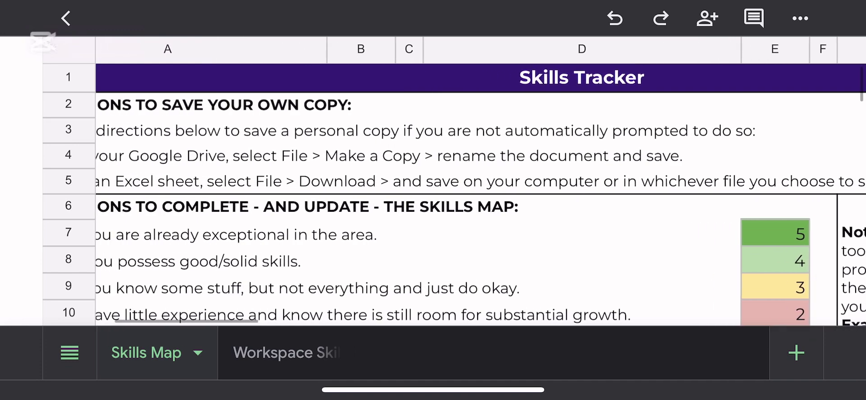
{"action": "scroll", "coordinate": [480, 182], "scroll_direction": "down", "scroll_amount": 4}
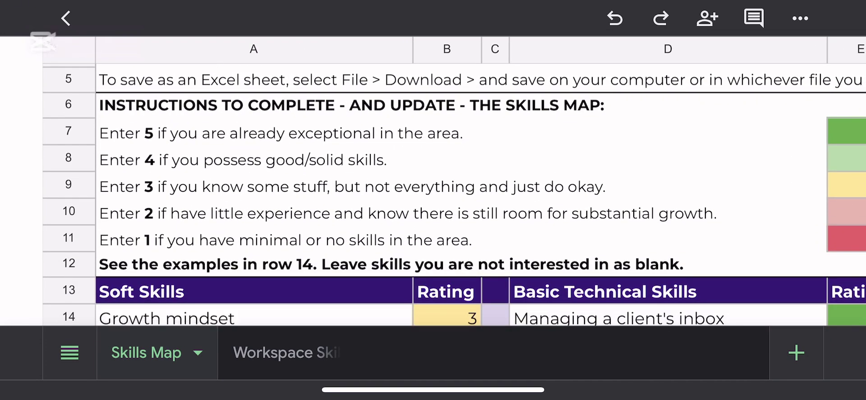
{"action": "scroll", "coordinate": [480, 182], "scroll_direction": "right", "scroll_amount": 2}
{"action": "scroll", "coordinate": [480, 182], "scroll_direction": "right", "scroll_amount": 3}
{"action": "scroll", "coordinate": [480, 181], "scroll_direction": "left", "scroll_amount": 5}
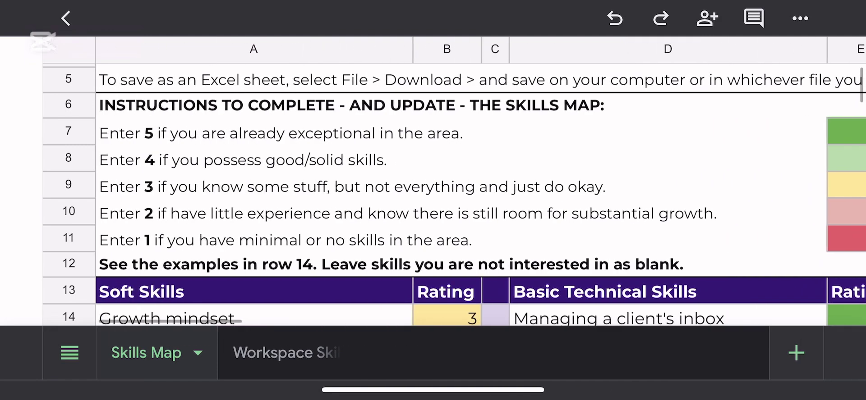
{"action": "scroll", "coordinate": [481, 182], "scroll_direction": "right", "scroll_amount": 3}
{"action": "scroll", "coordinate": [480, 182], "scroll_direction": "right", "scroll_amount": 2}
{"action": "scroll", "coordinate": [480, 181], "scroll_direction": "left", "scroll_amount": 2}
{"action": "scroll", "coordinate": [480, 182], "scroll_direction": "left", "scroll_amount": 3}
{"action": "scroll", "coordinate": [480, 182], "scroll_direction": "right", "scroll_amount": 1}
{"action": "scroll", "coordinate": [480, 181], "scroll_direction": "right", "scroll_amount": 3}
{"action": "scroll", "coordinate": [481, 181], "scroll_direction": "right", "scroll_amount": 1}
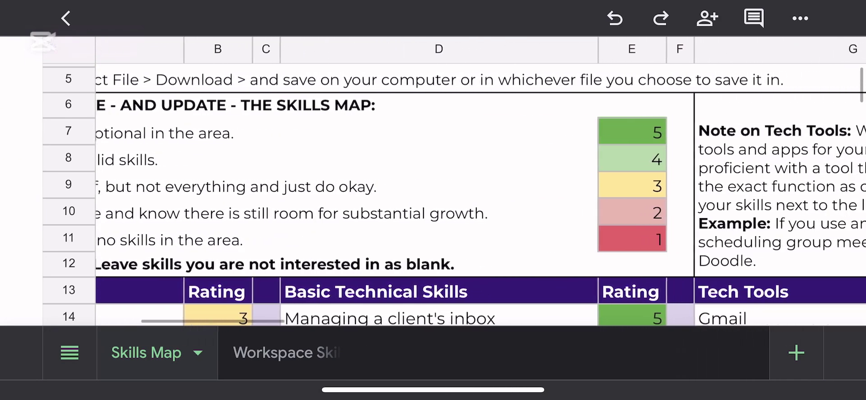
{"action": "scroll", "coordinate": [480, 181], "scroll_direction": "left", "scroll_amount": 5}
{"action": "scroll", "coordinate": [480, 181], "scroll_direction": "left", "scroll_amount": 1}
{"action": "scroll", "coordinate": [480, 182], "scroll_direction": "right", "scroll_amount": 3}
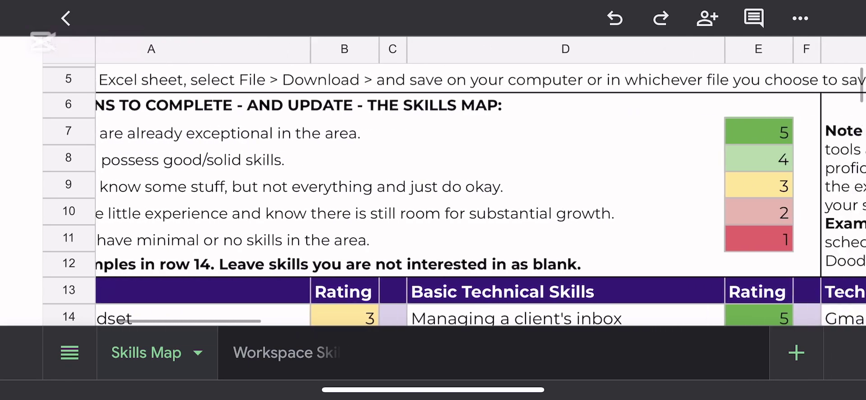
{"action": "scroll", "coordinate": [480, 181], "scroll_direction": "right", "scroll_amount": 3}
{"action": "scroll", "coordinate": [480, 182], "scroll_direction": "left", "scroll_amount": 4}
{"action": "scroll", "coordinate": [481, 182], "scroll_direction": "left", "scroll_amount": 2}
{"action": "scroll", "coordinate": [480, 181], "scroll_direction": "right", "scroll_amount": 1}
{"action": "scroll", "coordinate": [480, 181], "scroll_direction": "right", "scroll_amount": 4}
{"action": "scroll", "coordinate": [480, 181], "scroll_direction": "right", "scroll_amount": 1}
{"action": "scroll", "coordinate": [480, 181], "scroll_direction": "right", "scroll_amount": 3}
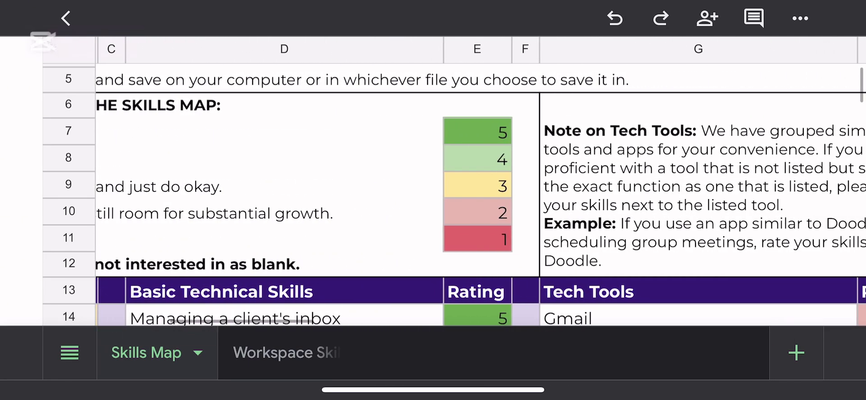
{"action": "scroll", "coordinate": [481, 182], "scroll_direction": "right", "scroll_amount": 4}
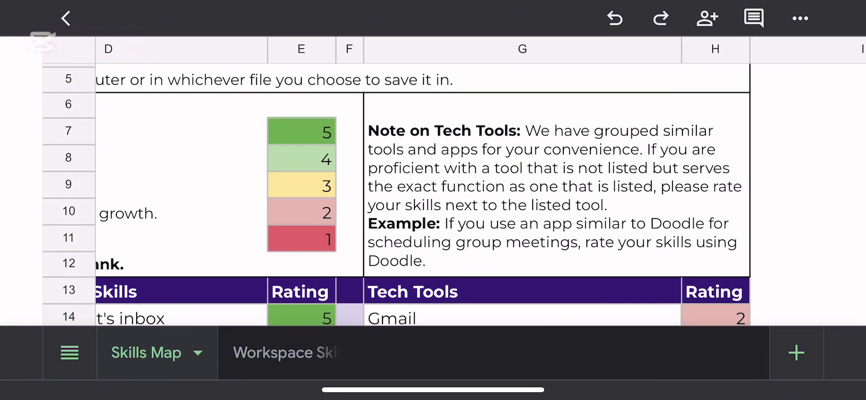
{"action": "scroll", "coordinate": [481, 181], "scroll_direction": "left", "scroll_amount": 2}
{"action": "scroll", "coordinate": [480, 181], "scroll_direction": "left", "scroll_amount": 5}
{"action": "scroll", "coordinate": [481, 182], "scroll_direction": "left", "scroll_amount": 2}
{"action": "scroll", "coordinate": [481, 182], "scroll_direction": "left", "scroll_amount": 1}
{"action": "scroll", "coordinate": [480, 181], "scroll_direction": "down", "scroll_amount": 3}
{"action": "scroll", "coordinate": [480, 181], "scroll_direction": "down", "scroll_amount": 2}
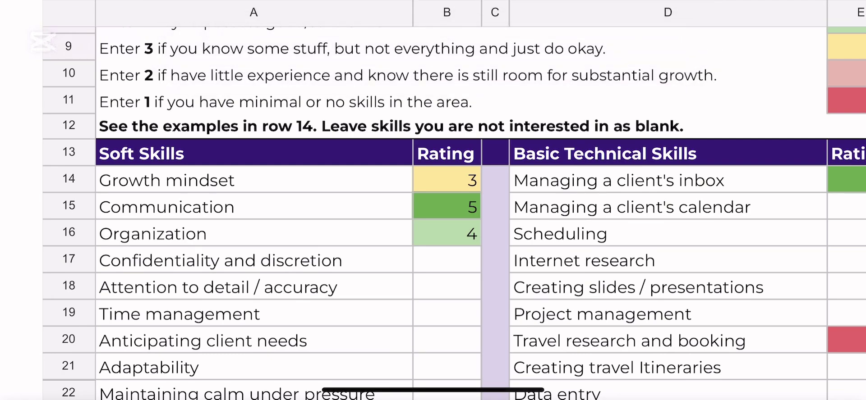
{"action": "scroll", "coordinate": [480, 212], "scroll_direction": "right", "scroll_amount": 5}
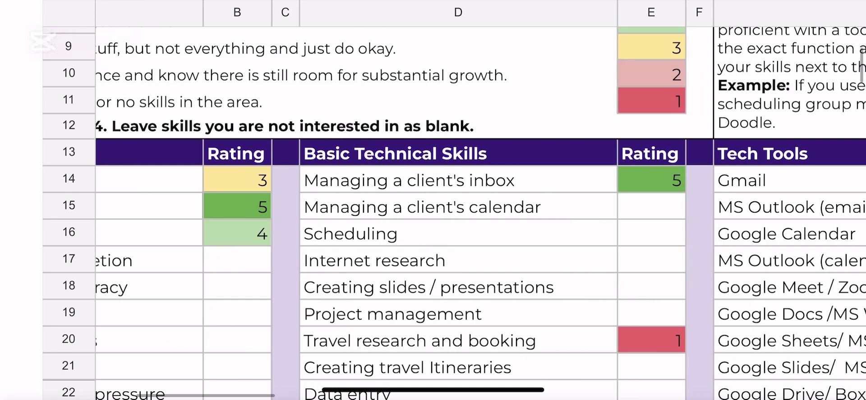
{"action": "scroll", "coordinate": [480, 212], "scroll_direction": "right", "scroll_amount": 8}
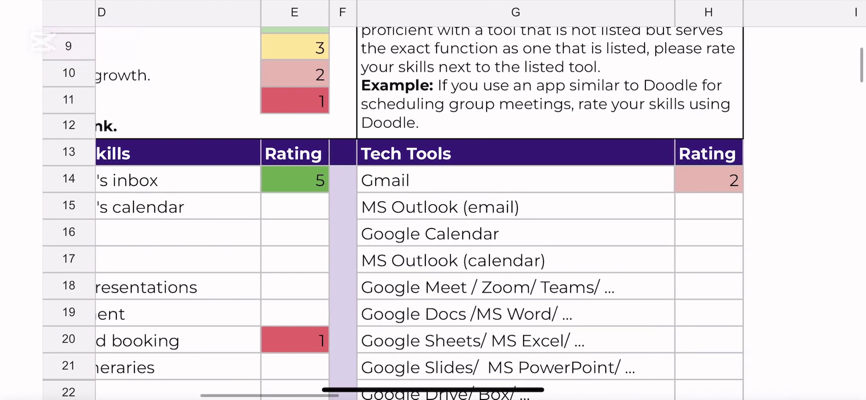
{"action": "scroll", "coordinate": [481, 211], "scroll_direction": "left", "scroll_amount": 12}
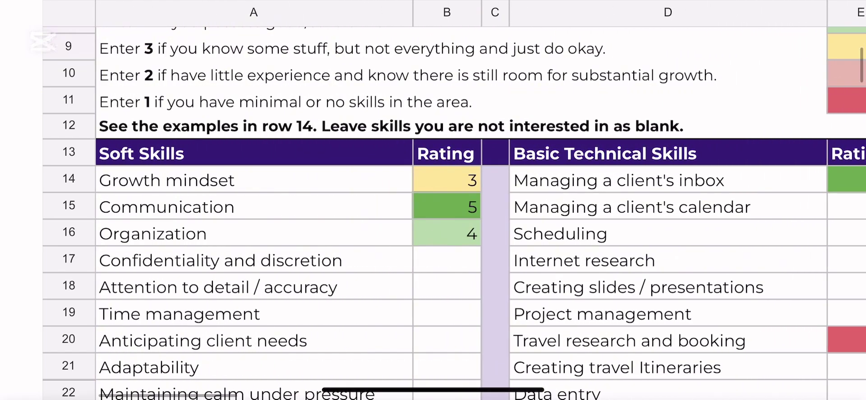
{"action": "scroll", "coordinate": [480, 212], "scroll_direction": "right", "scroll_amount": 9}
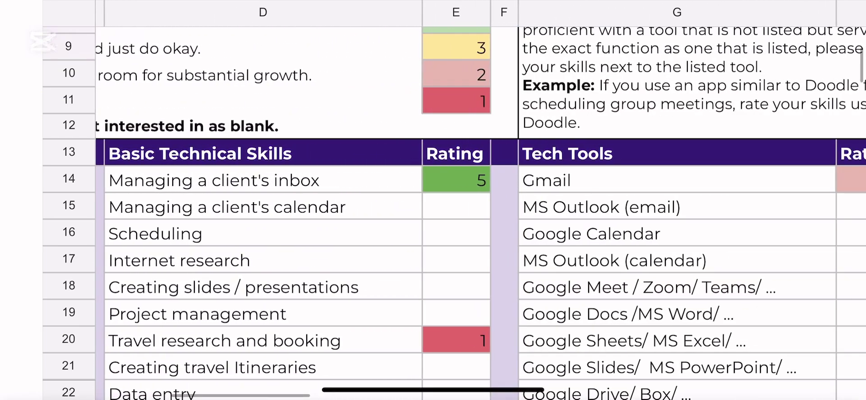
{"action": "scroll", "coordinate": [480, 212], "scroll_direction": "right", "scroll_amount": 5}
{"action": "scroll", "coordinate": [480, 212], "scroll_direction": "left", "scroll_amount": 10}
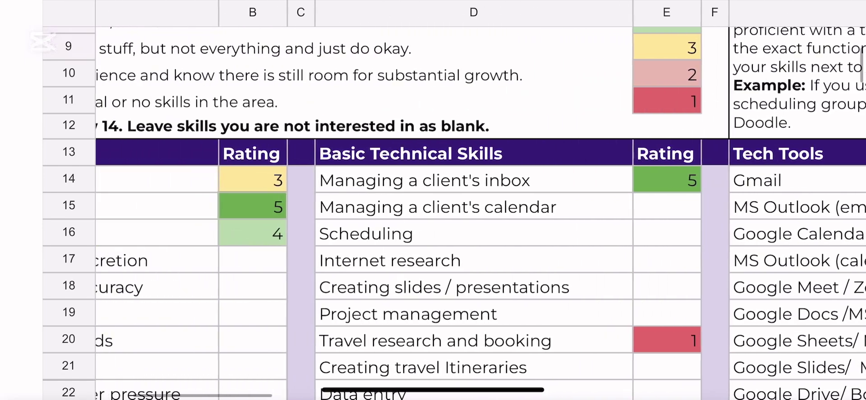
{"action": "scroll", "coordinate": [481, 212], "scroll_direction": "left", "scroll_amount": 2}
{"action": "scroll", "coordinate": [480, 212], "scroll_direction": "down", "scroll_amount": 4}
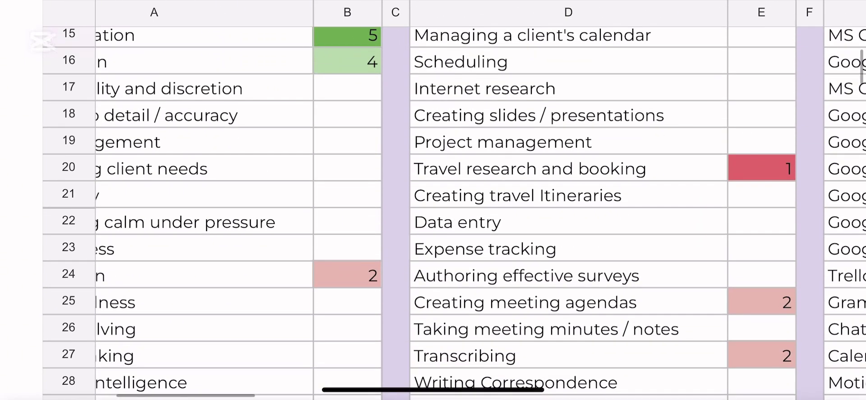
{"action": "scroll", "coordinate": [480, 212], "scroll_direction": "left", "scroll_amount": 2}
{"action": "scroll", "coordinate": [480, 211], "scroll_direction": "left", "scroll_amount": 1}
{"action": "scroll", "coordinate": [480, 212], "scroll_direction": "up", "scroll_amount": 2}
{"action": "scroll", "coordinate": [481, 212], "scroll_direction": "up", "scroll_amount": 2}
{"action": "scroll", "coordinate": [480, 211], "scroll_direction": "down", "scroll_amount": 5}
{"action": "scroll", "coordinate": [480, 212], "scroll_direction": "down", "scroll_amount": 5}
{"action": "scroll", "coordinate": [481, 212], "scroll_direction": "up", "scroll_amount": 7}
{"action": "scroll", "coordinate": [480, 212], "scroll_direction": "up", "scroll_amount": 5}
{"action": "scroll", "coordinate": [480, 212], "scroll_direction": "up", "scroll_amount": 1}
{"action": "scroll", "coordinate": [480, 212], "scroll_direction": "down", "scroll_amount": 1}
{"action": "scroll", "coordinate": [481, 211], "scroll_direction": "right", "scroll_amount": 4}
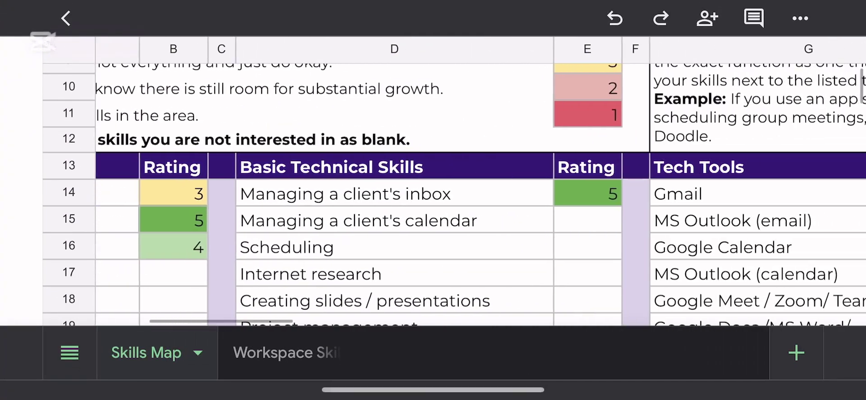
{"action": "scroll", "coordinate": [480, 195], "scroll_direction": "right", "scroll_amount": 3}
{"action": "scroll", "coordinate": [480, 195], "scroll_direction": "right", "scroll_amount": 2}
{"action": "scroll", "coordinate": [481, 194], "scroll_direction": "left", "scroll_amount": 3}
{"action": "scroll", "coordinate": [480, 193], "scroll_direction": "left", "scroll_amount": 2}
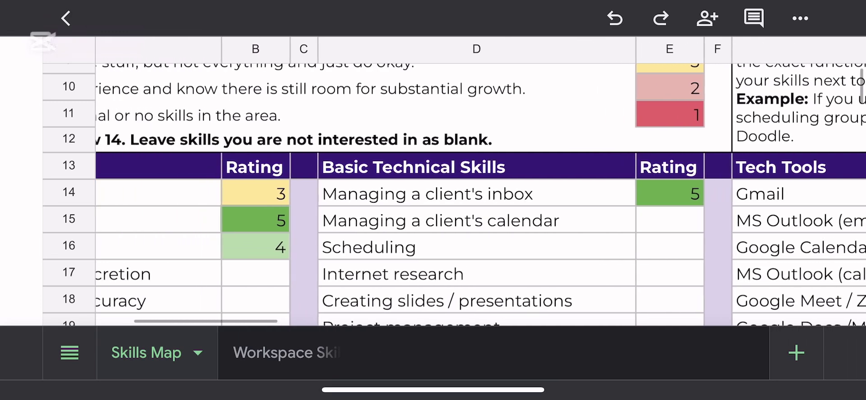
{"action": "scroll", "coordinate": [453, 194], "scroll_direction": "left", "scroll_amount": 1}
{"action": "scroll", "coordinate": [453, 194], "scroll_direction": "down", "scroll_amount": 2}
{"action": "scroll", "coordinate": [454, 194], "scroll_direction": "down", "scroll_amount": 3}
{"action": "scroll", "coordinate": [454, 194], "scroll_direction": "down", "scroll_amount": 1}
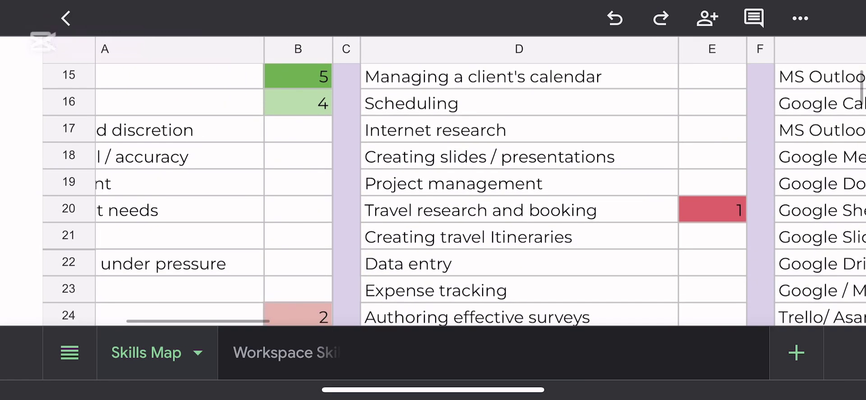
{"action": "scroll", "coordinate": [433, 181], "scroll_direction": "down", "scroll_amount": 10}
{"action": "scroll", "coordinate": [433, 181], "scroll_direction": "right", "scroll_amount": 2}
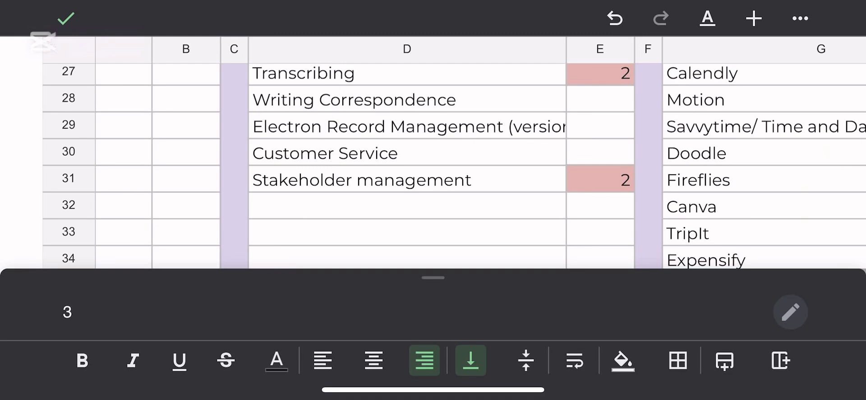
{"action": "scroll", "coordinate": [454, 167], "scroll_direction": "down", "scroll_amount": 3}
{"action": "scroll", "coordinate": [454, 167], "scroll_direction": "down", "scroll_amount": 5}
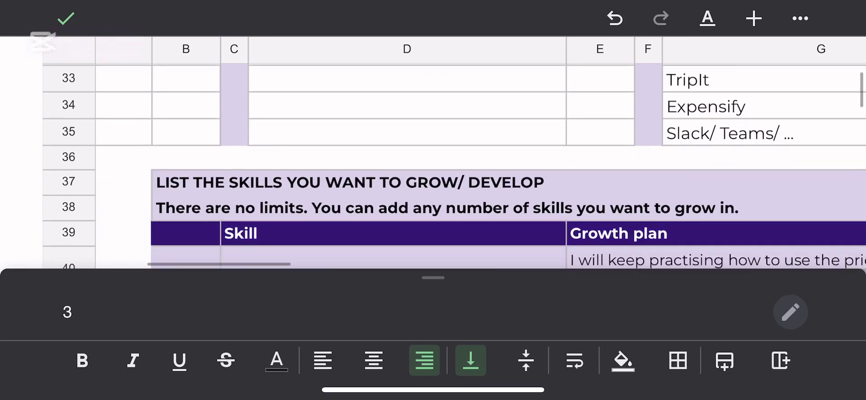
{"action": "scroll", "coordinate": [455, 167], "scroll_direction": "down", "scroll_amount": 3}
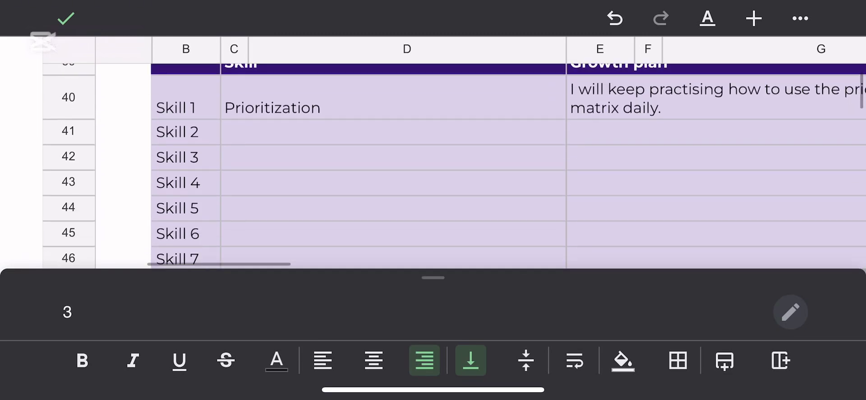
{"action": "scroll", "coordinate": [454, 167], "scroll_direction": "up", "scroll_amount": 1}
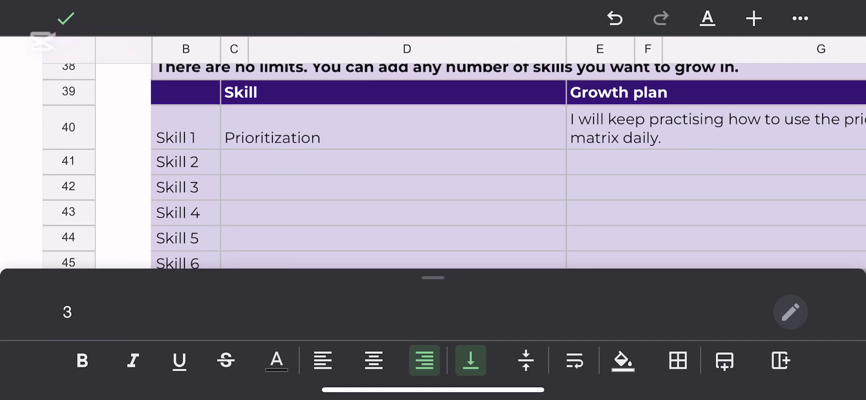
{"action": "scroll", "coordinate": [454, 167], "scroll_direction": "down", "scroll_amount": 2}
{"action": "scroll", "coordinate": [453, 167], "scroll_direction": "up", "scroll_amount": 3}
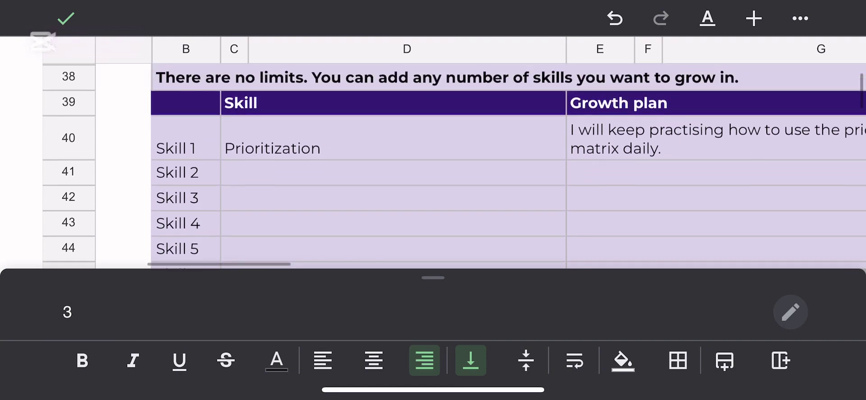
{"action": "scroll", "coordinate": [454, 167], "scroll_direction": "down", "scroll_amount": 1}
{"action": "scroll", "coordinate": [454, 167], "scroll_direction": "up", "scroll_amount": 1}
{"action": "scroll", "coordinate": [453, 167], "scroll_direction": "up", "scroll_amount": 1}
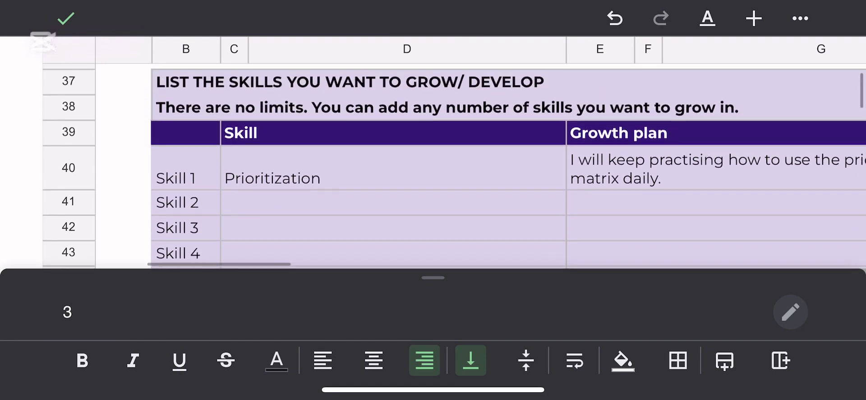
{"action": "scroll", "coordinate": [454, 167], "scroll_direction": "up", "scroll_amount": 2}
{"action": "scroll", "coordinate": [454, 168], "scroll_direction": "up", "scroll_amount": 10}
{"action": "scroll", "coordinate": [454, 167], "scroll_direction": "up", "scroll_amount": 7}
{"action": "scroll", "coordinate": [454, 166], "scroll_direction": "up", "scroll_amount": 6}
{"action": "scroll", "coordinate": [454, 167], "scroll_direction": "up", "scroll_amount": 1}
{"action": "scroll", "coordinate": [454, 167], "scroll_direction": "down", "scroll_amount": 11}
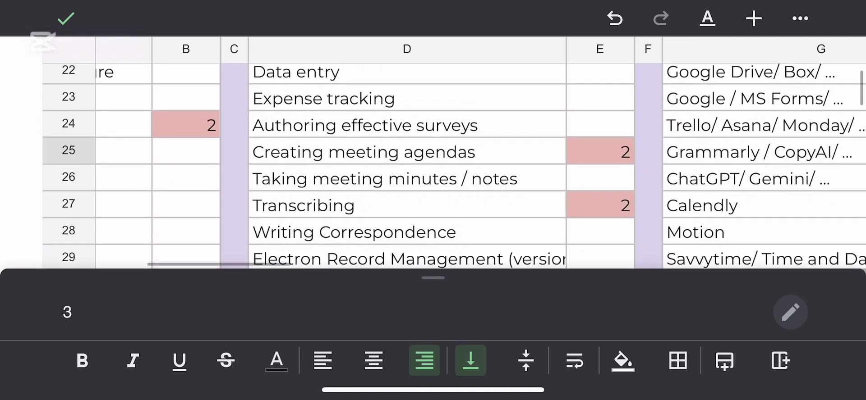
{"action": "scroll", "coordinate": [453, 166], "scroll_direction": "down", "scroll_amount": 10}
{"action": "scroll", "coordinate": [454, 167], "scroll_direction": "down", "scroll_amount": 12}
{"action": "scroll", "coordinate": [454, 167], "scroll_direction": "up", "scroll_amount": 3}
{"action": "scroll", "coordinate": [454, 167], "scroll_direction": "up", "scroll_amount": 2}
{"action": "scroll", "coordinate": [454, 166], "scroll_direction": "up", "scroll_amount": 2}
{"action": "scroll", "coordinate": [454, 167], "scroll_direction": "up", "scroll_amount": 5}
{"action": "scroll", "coordinate": [454, 166], "scroll_direction": "up", "scroll_amount": 3}
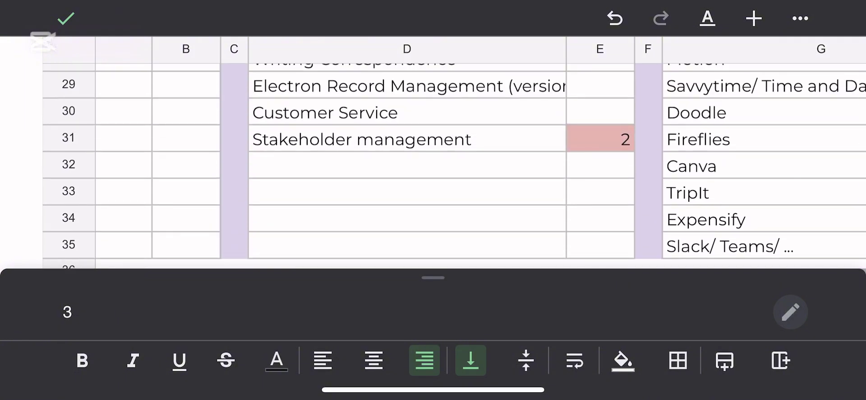
{"action": "scroll", "coordinate": [454, 167], "scroll_direction": "down", "scroll_amount": 1}
{"action": "scroll", "coordinate": [454, 167], "scroll_direction": "down", "scroll_amount": 5}
{"action": "scroll", "coordinate": [455, 167], "scroll_direction": "down", "scroll_amount": 3}
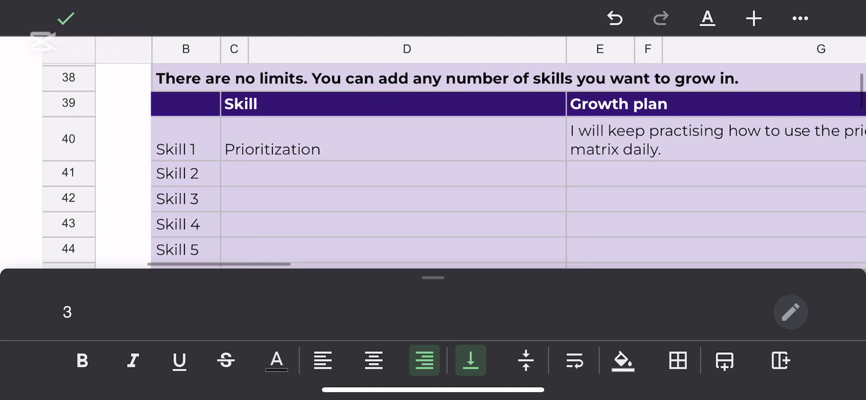
- Enter 'Doodle' as Skill 2 in cell D41
{"action": "left_click", "coordinate": [393, 174]}
{"action": "left_click", "coordinate": [392, 174]}
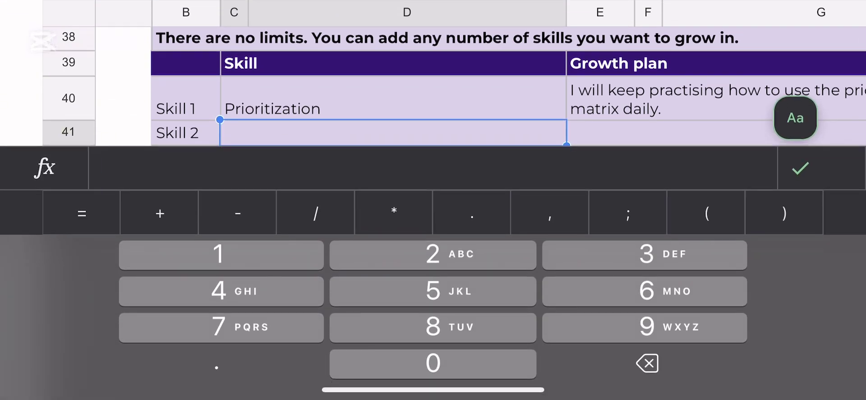
{"action": "left_click", "coordinate": [795, 118]}
{"action": "type", "text": "Doo"}
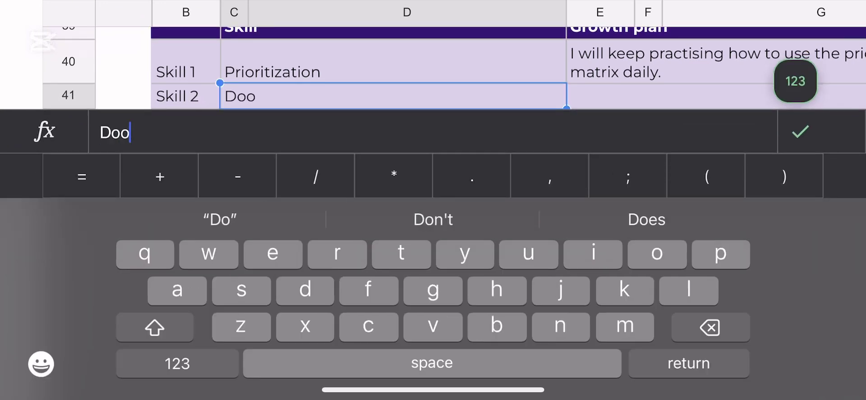
{"action": "type", "text": "dle"}
{"action": "key", "text": "Return"}
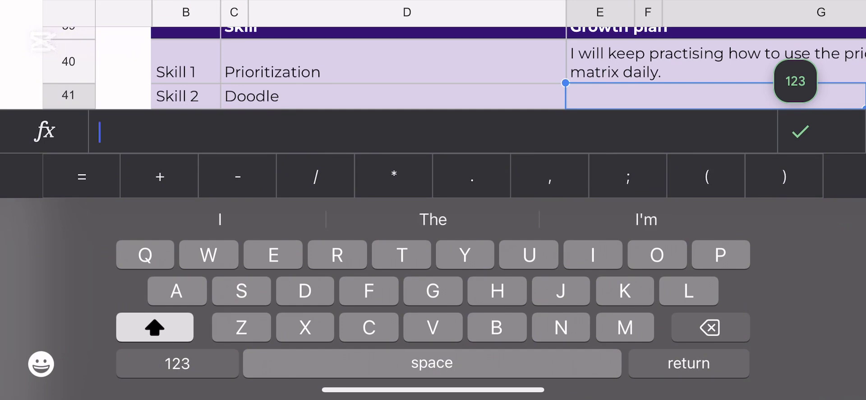
- Finish the E41 plan ending '...before the end of the training.', confirm it, and exit editing
{"action": "type", "text": "I will "}
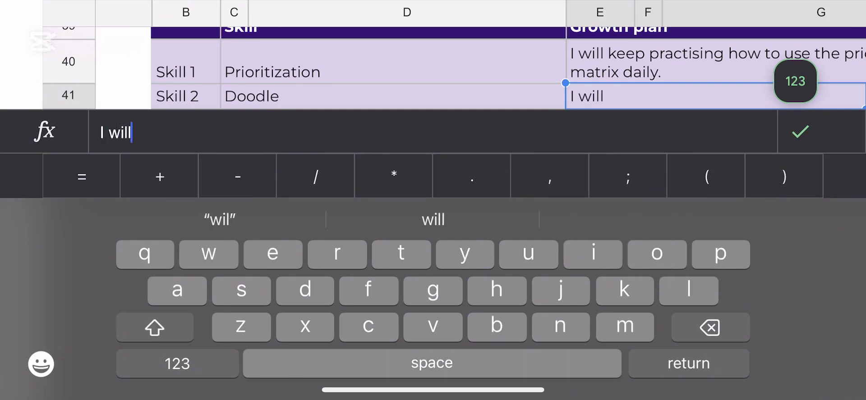
{"action": "type", "text": "make"}
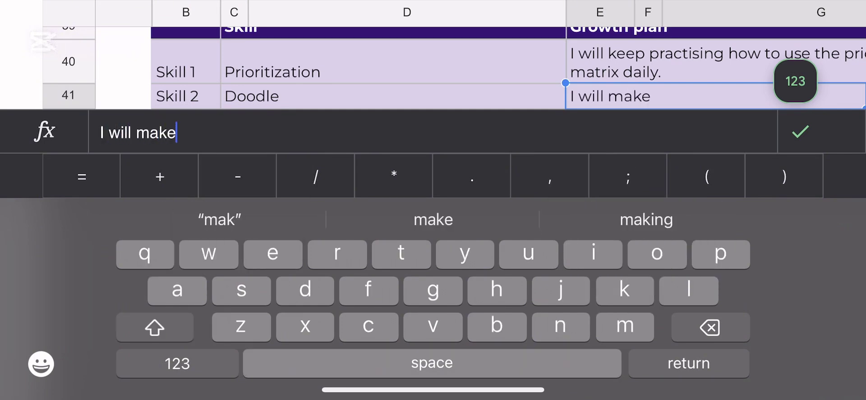
{"action": "type", "text": " sure I practice "}
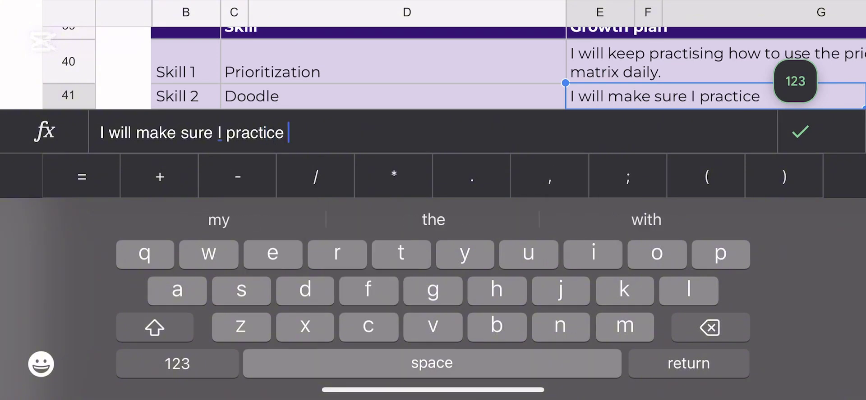
{"action": "type", "text": "more "}
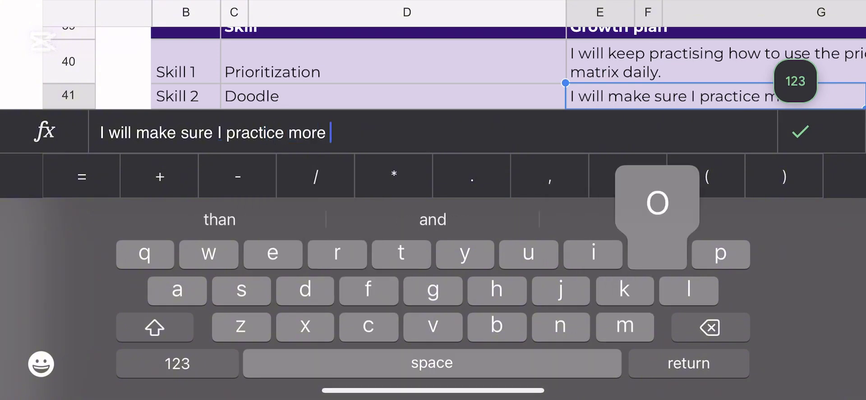
{"action": "type", "text": "often before "}
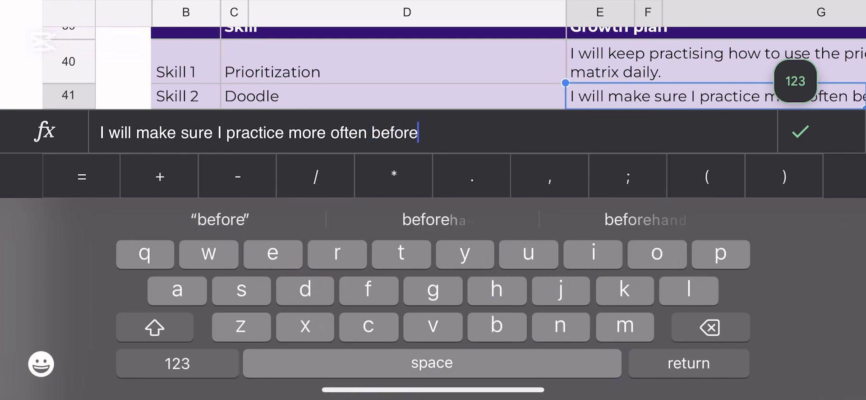
{"action": "type", "text": "the "}
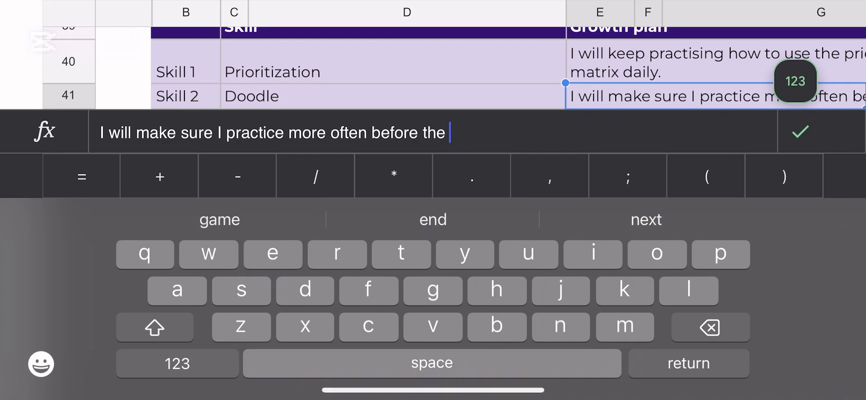
{"action": "type", "text": "end "}
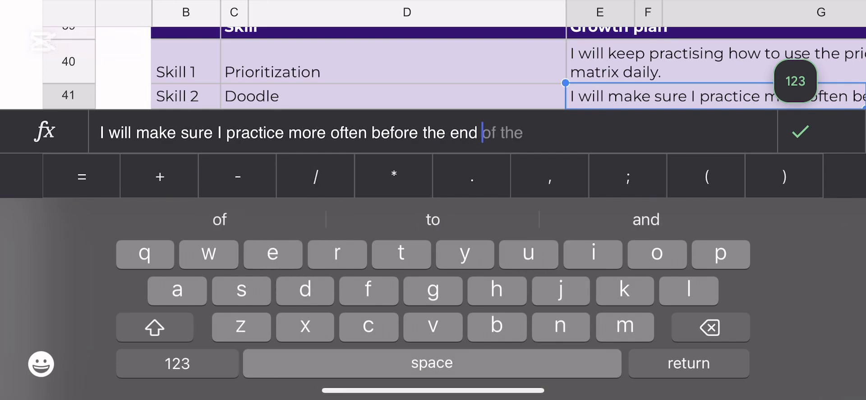
{"action": "type", "text": "of the cour"}
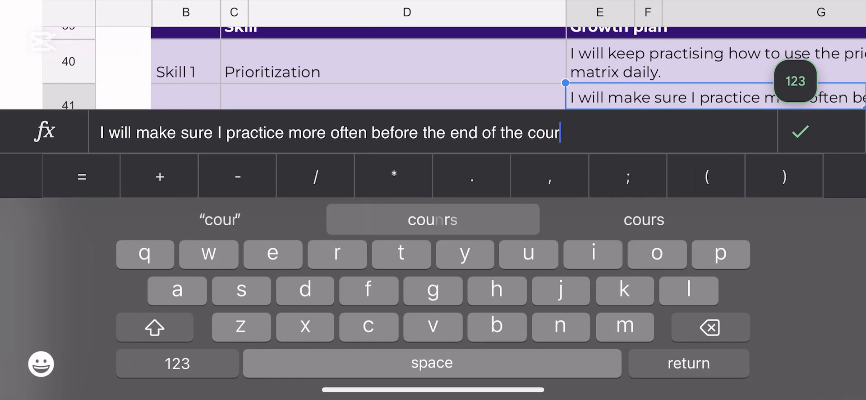
{"action": "type", "text": "s"}
{"action": "key", "text": "BackSpace"}
{"action": "key", "text": "BackSpace"}
{"action": "key", "text": "BackSpace"}
{"action": "key", "text": "BackSpace"}
{"action": "key", "text": "BackSpace"}
{"action": "type", "text": "trai"}
{"action": "left_click", "coordinate": [648, 220]}
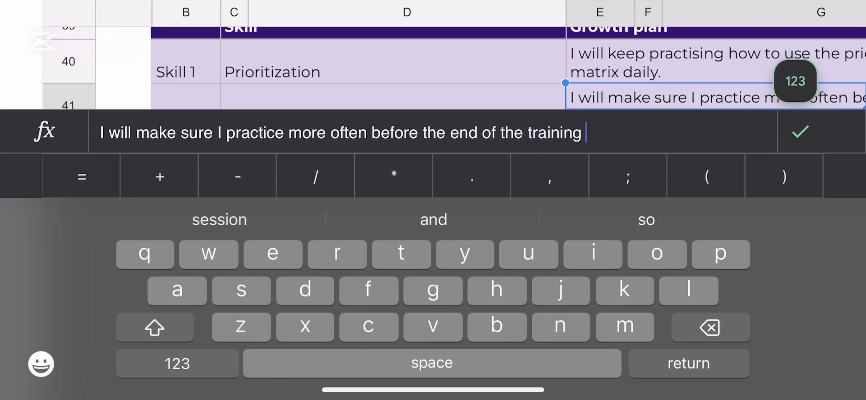
{"action": "left_click", "coordinate": [178, 364]}
{"action": "type", "text": "."}
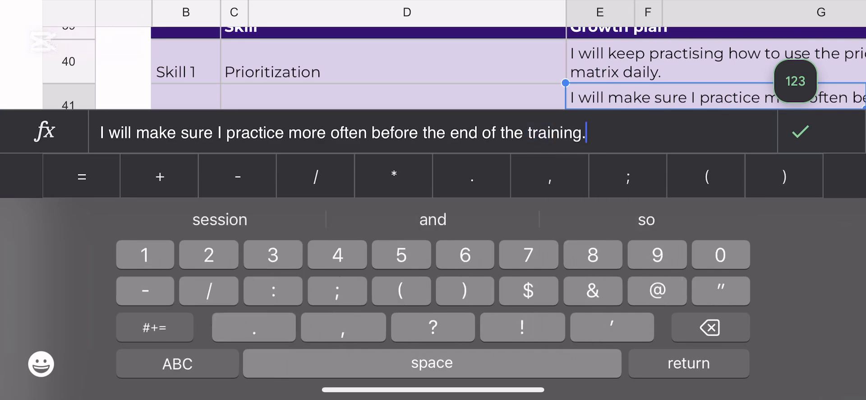
{"action": "left_click", "coordinate": [799, 132]}
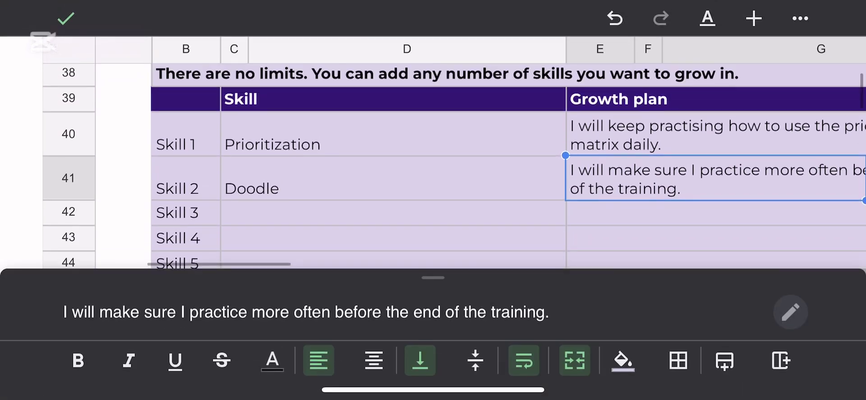
{"action": "scroll", "coordinate": [453, 165], "scroll_direction": "down", "scroll_amount": 3}
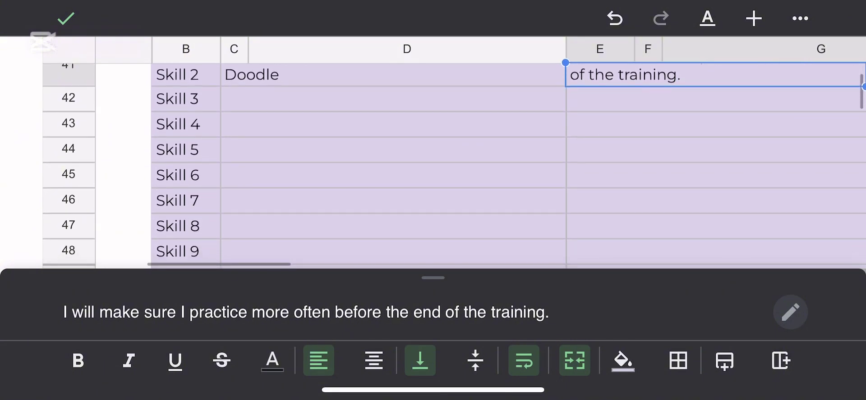
{"action": "scroll", "coordinate": [453, 165], "scroll_direction": "down", "scroll_amount": 3}
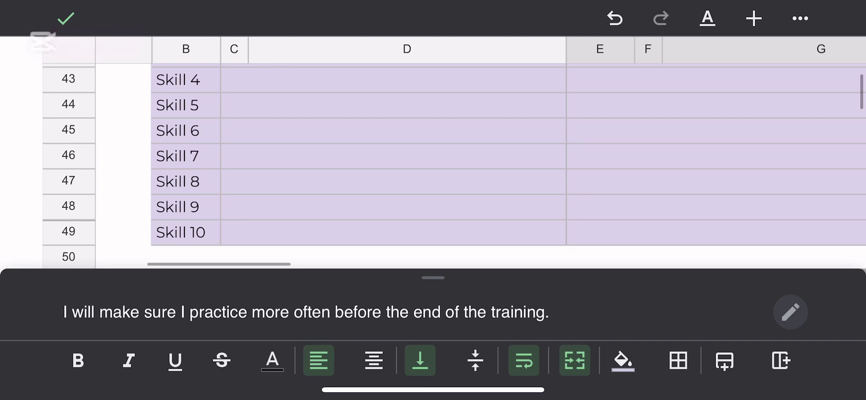
{"action": "left_click", "coordinate": [66, 18]}
{"action": "scroll", "coordinate": [454, 181], "scroll_direction": "up", "scroll_amount": 5}
{"action": "scroll", "coordinate": [454, 181], "scroll_direction": "up", "scroll_amount": 5}
{"action": "scroll", "coordinate": [454, 181], "scroll_direction": "up", "scroll_amount": 5}
{"action": "scroll", "coordinate": [433, 203], "scroll_direction": "down", "scroll_amount": 10}
{"action": "scroll", "coordinate": [433, 203], "scroll_direction": "down", "scroll_amount": 5}
{"action": "scroll", "coordinate": [433, 203], "scroll_direction": "up", "scroll_amount": 2}
{"action": "scroll", "coordinate": [433, 203], "scroll_direction": "up", "scroll_amount": 5}
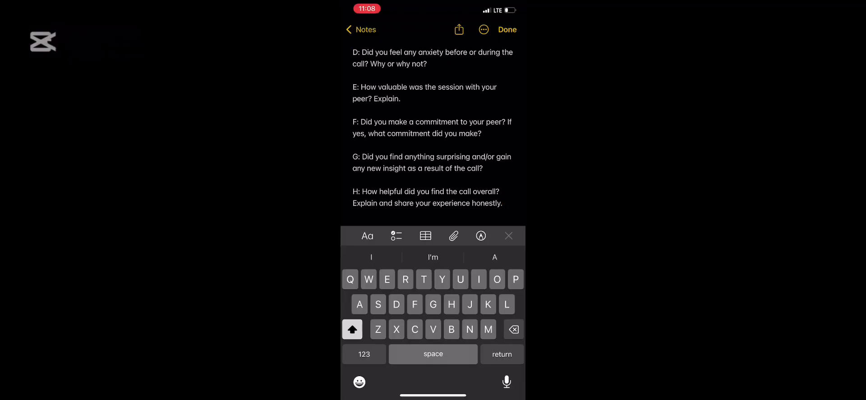
- Clear the accidental paragraph selection in the note and scroll back to question A
{"action": "left_click_drag", "start_coordinate": [361, 93], "coordinate": [512, 136]}
{"action": "left_click", "coordinate": [433, 181]}
{"action": "scroll", "coordinate": [433, 136], "scroll_direction": "up", "scroll_amount": 2}
{"action": "scroll", "coordinate": [433, 135], "scroll_direction": "up", "scroll_amount": 3}
{"action": "scroll", "coordinate": [433, 135], "scroll_direction": "down", "scroll_amount": 1}
{"action": "scroll", "coordinate": [433, 136], "scroll_direction": "up", "scroll_amount": 2}
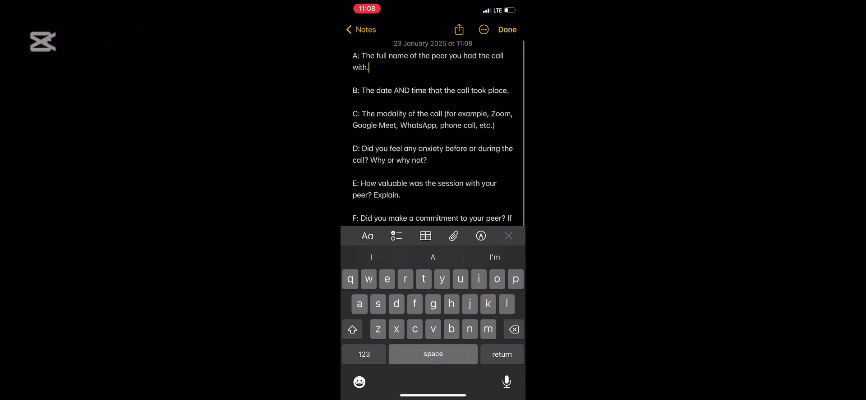
- Add short answer lines under questions A and B, including the 3pm call time
{"action": "key", "text": "Return"}
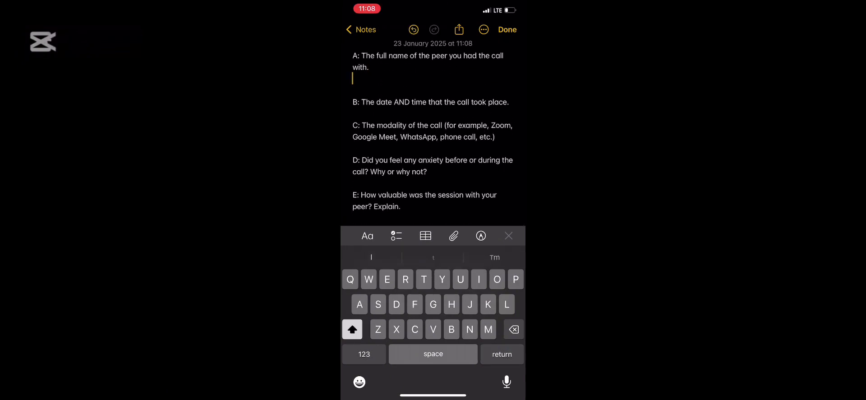
{"action": "type", "text": "Linda"}
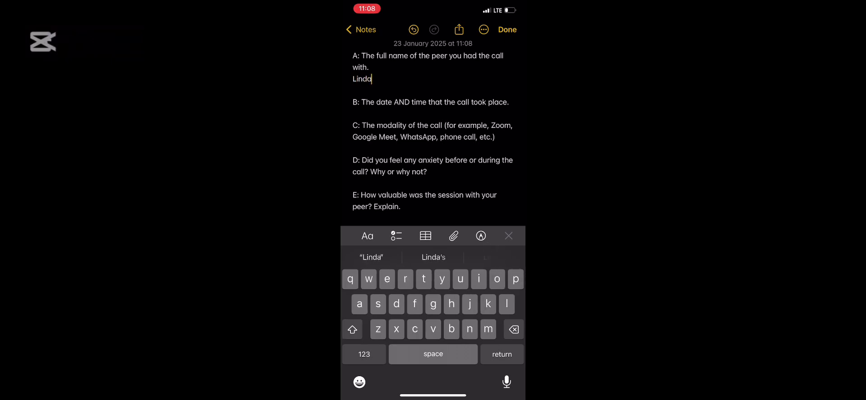
{"action": "left_click", "coordinate": [364, 355]}
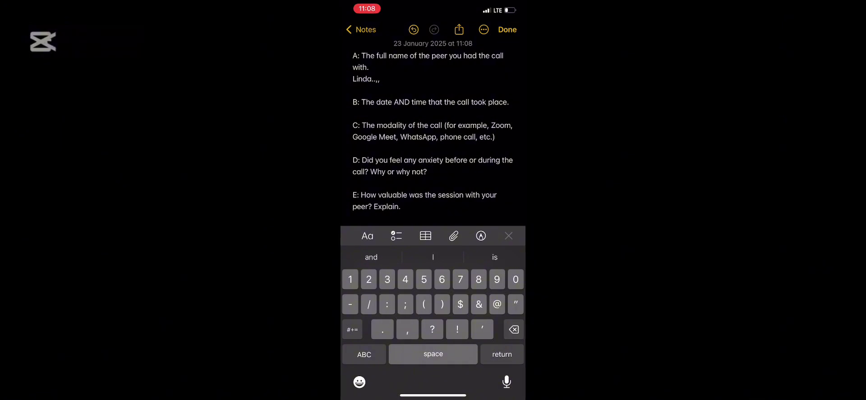
{"action": "key", "text": "Return"}
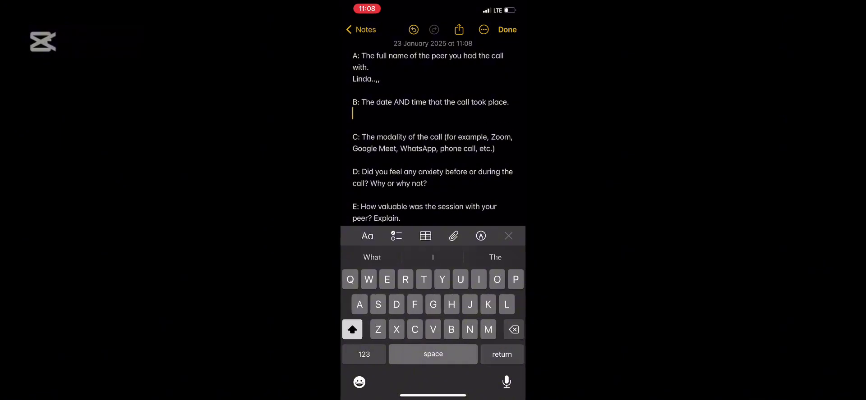
{"action": "left_click", "coordinate": [365, 354]}
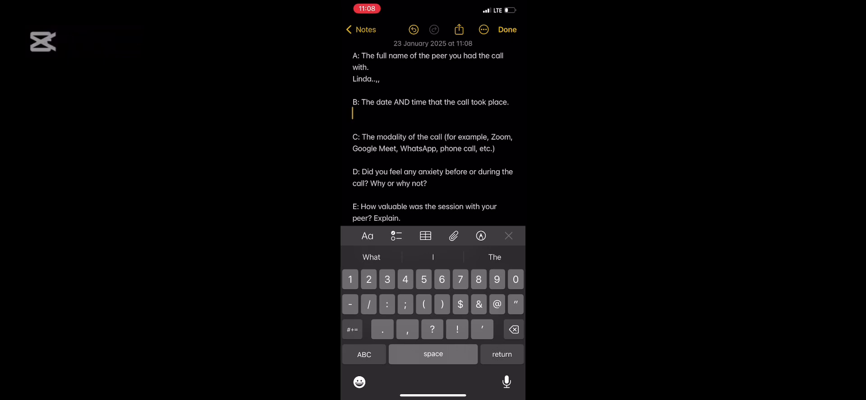
{"action": "type", "text": "3"}
{"action": "left_click", "coordinate": [364, 355]}
{"action": "type", "text": "pm"}
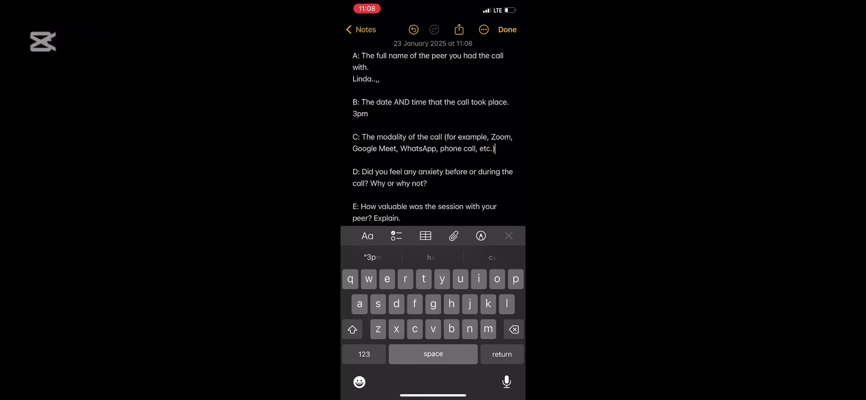
{"action": "type", "text": " what"}
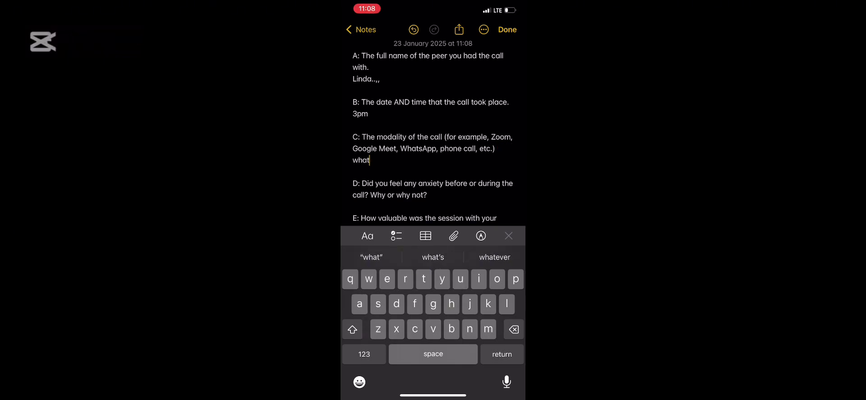
{"action": "type", "text": "sap or"}
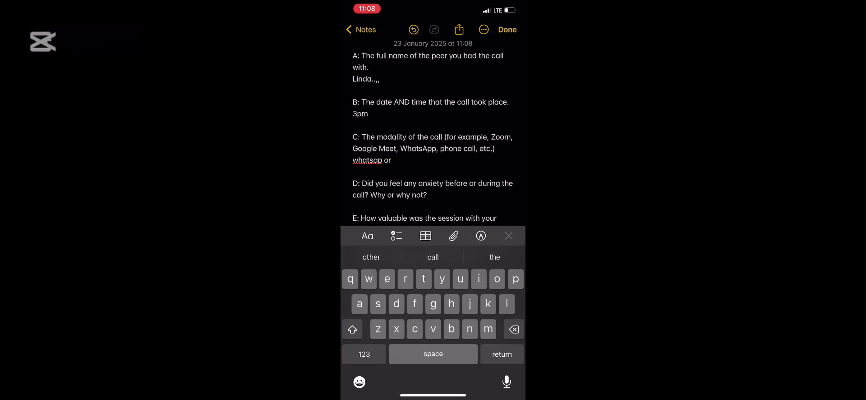
{"action": "type", "text": " om"}
- Under question D, add the hint 'Yes or no and give a little reason why you are'
{"action": "scroll", "coordinate": [437, 136], "scroll_direction": "down", "scroll_amount": 1}
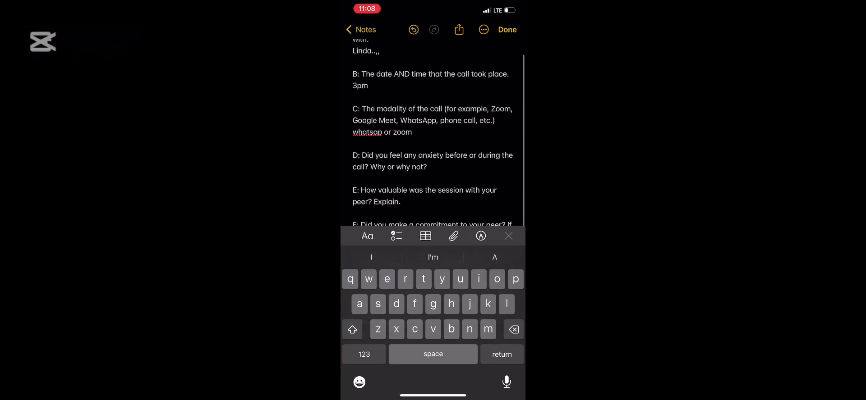
{"action": "key", "text": "Return"}
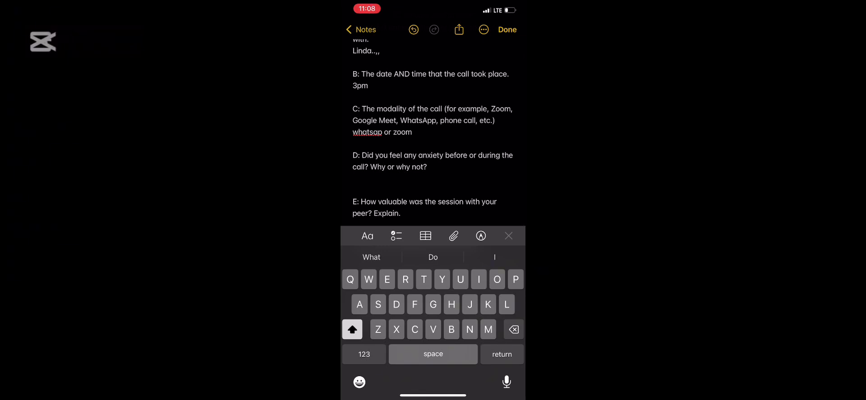
{"action": "type", "text": "Yes or no"}
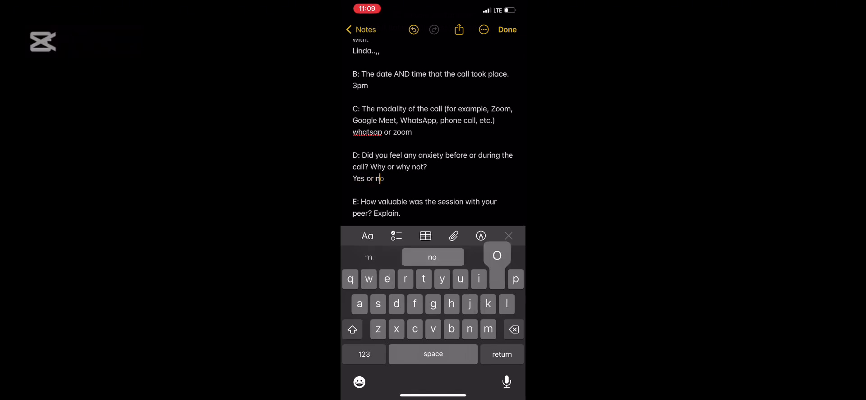
{"action": "type", "text": " and giv"}
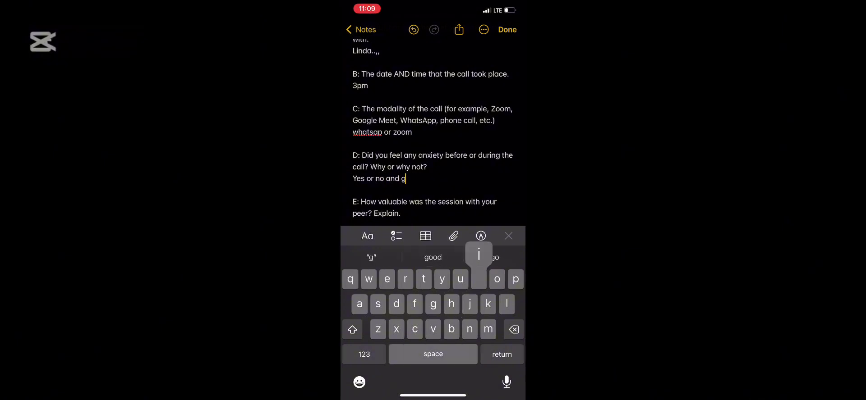
{"action": "type", "text": "e ali"}
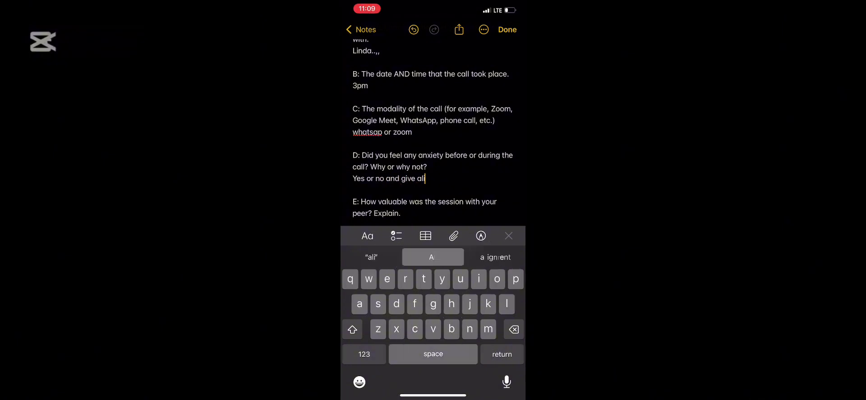
{"action": "type", "text": "t"}
{"action": "key", "text": "BackSpace"}
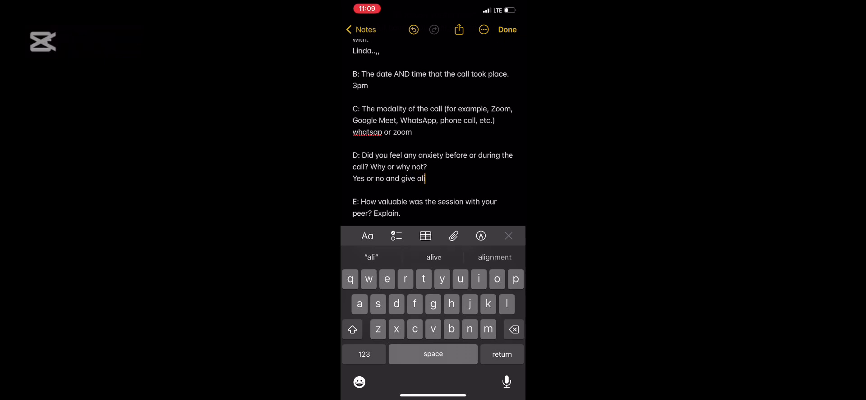
{"action": "key", "text": "BackSpace"}
{"action": "key", "text": "BackSpace"}
{"action": "type", "text": "lil"}
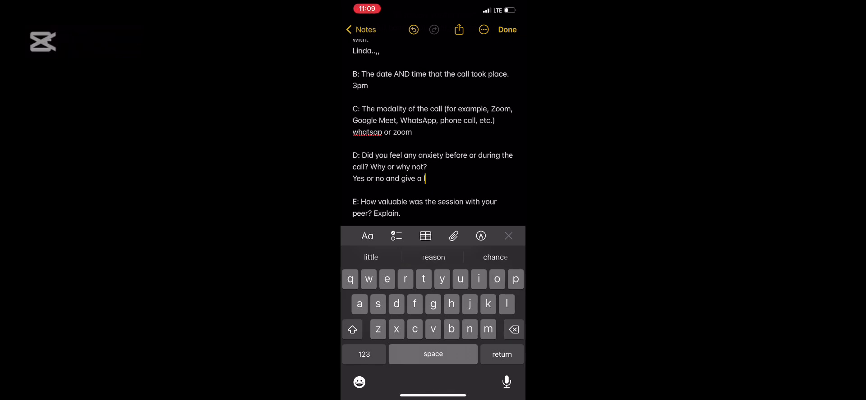
{"action": "type", "text": "ttle "}
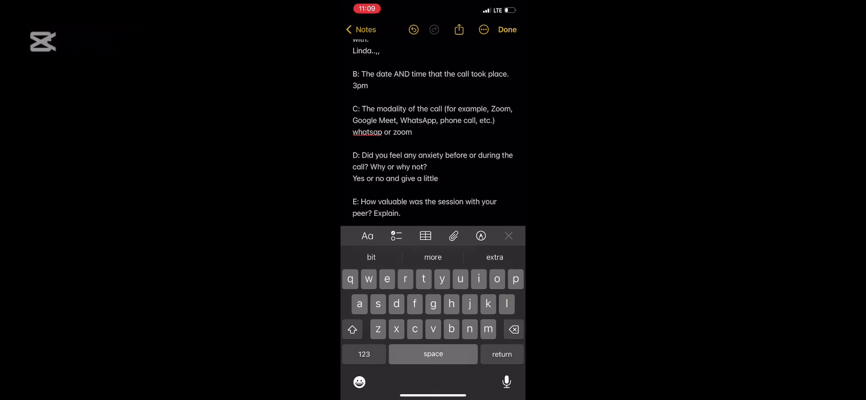
{"action": "type", "text": "reason y u "}
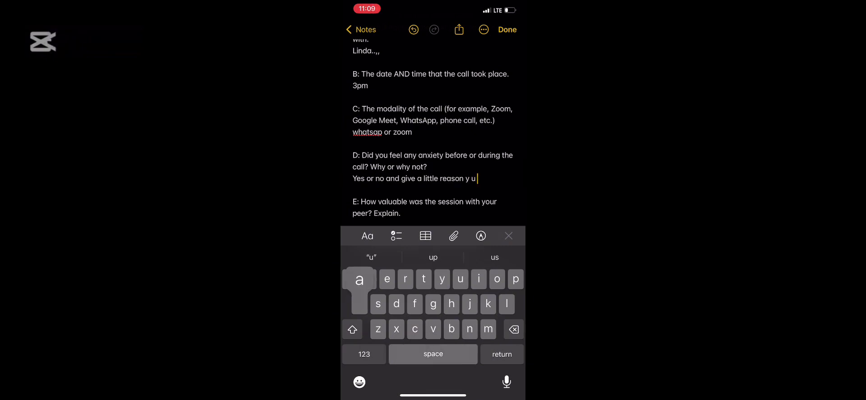
{"action": "type", "text": "are"}
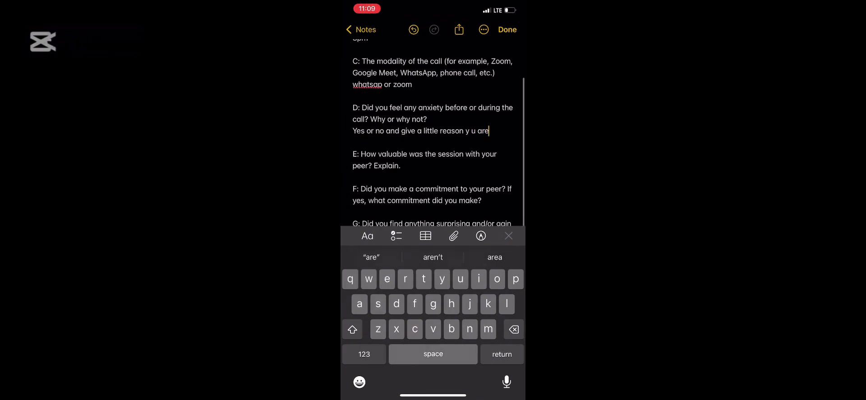
- Scroll down through the remaining questions E to H
{"action": "scroll", "coordinate": [433, 136], "scroll_direction": "down", "scroll_amount": 1}
{"action": "scroll", "coordinate": [433, 136], "scroll_direction": "down", "scroll_amount": 2}
{"action": "scroll", "coordinate": [434, 135], "scroll_direction": "down", "scroll_amount": 1}
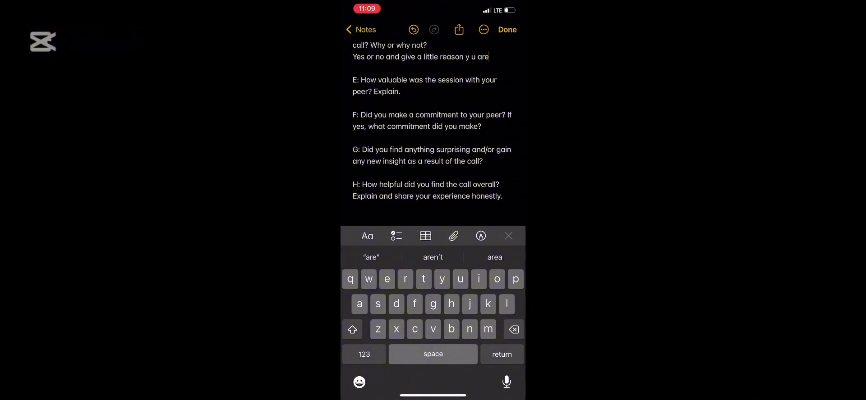
{"action": "scroll", "coordinate": [434, 135], "scroll_direction": "down", "scroll_amount": 1}
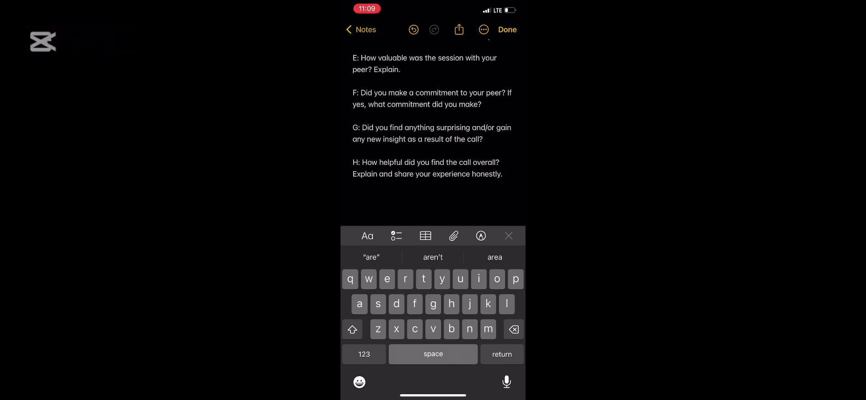
{"action": "scroll", "coordinate": [433, 135], "scroll_direction": "down", "scroll_amount": 1}
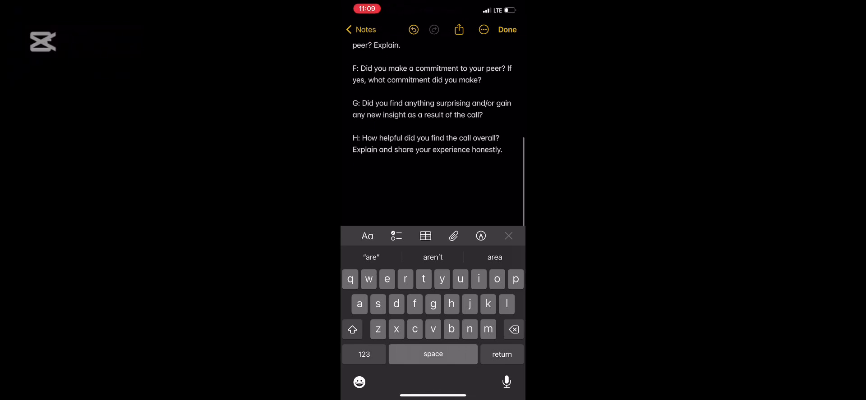
{"action": "scroll", "coordinate": [433, 136], "scroll_direction": "up", "scroll_amount": 2}
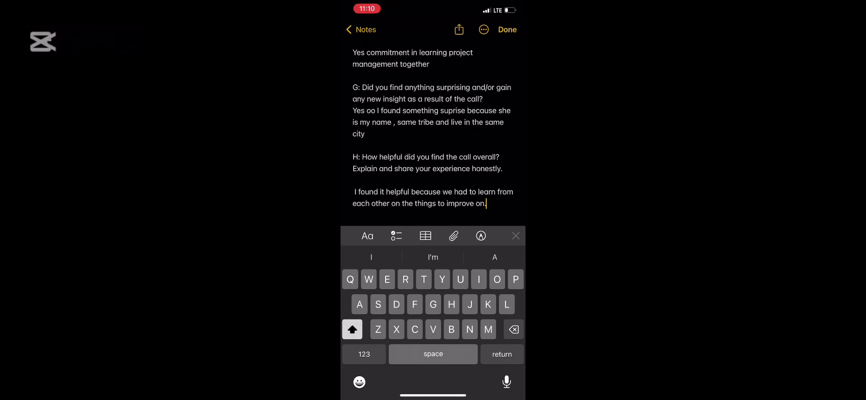
- Finish editing the commitment answer in the note
{"action": "scroll", "coordinate": [433, 136], "scroll_direction": "up", "scroll_amount": 2}
{"action": "left_click", "coordinate": [431, 116]}
{"action": "left_click", "coordinate": [507, 29]}
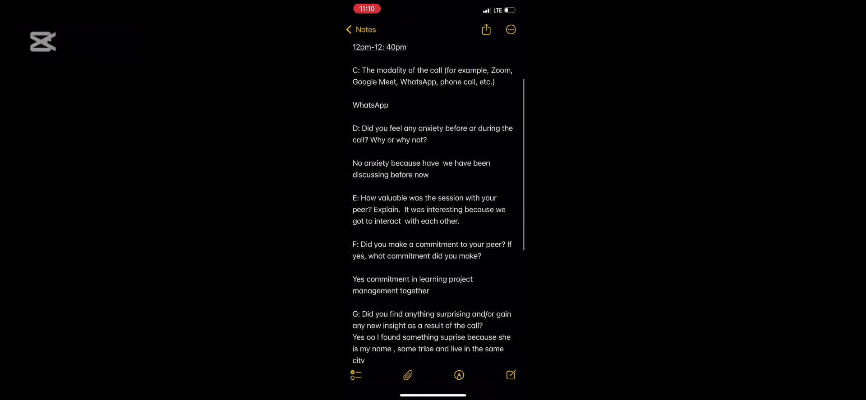
- Delete the stray word 'have' from the anxiety answer
{"action": "scroll", "coordinate": [433, 203], "scroll_direction": "down", "scroll_amount": 2}
{"action": "scroll", "coordinate": [433, 203], "scroll_direction": "down", "scroll_amount": 2}
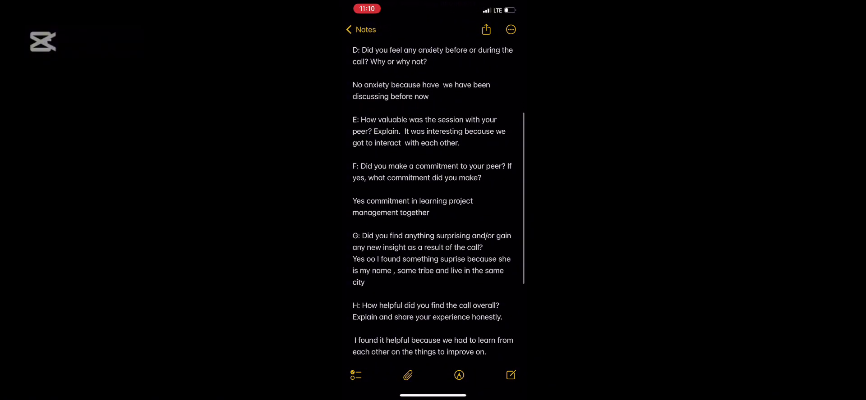
{"action": "scroll", "coordinate": [433, 203], "scroll_direction": "down", "scroll_amount": 1}
{"action": "scroll", "coordinate": [433, 203], "scroll_direction": "down", "scroll_amount": 1}
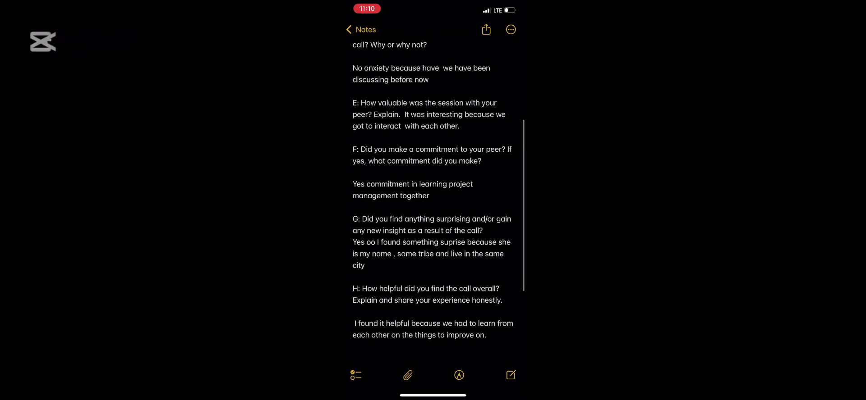
{"action": "scroll", "coordinate": [433, 203], "scroll_direction": "down", "scroll_amount": 2}
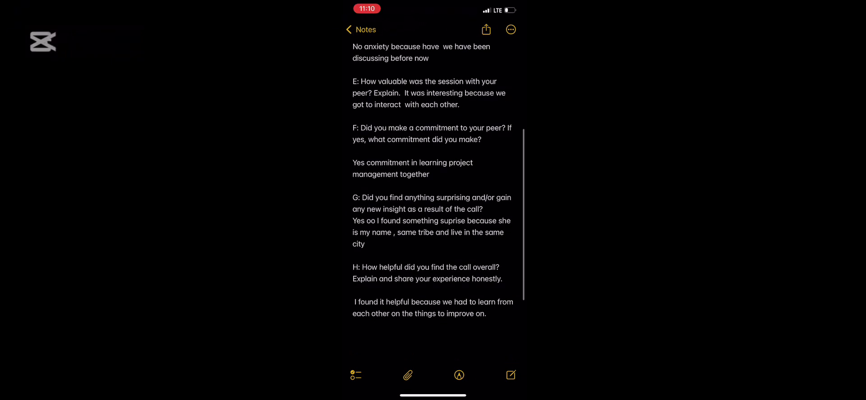
{"action": "scroll", "coordinate": [433, 202], "scroll_direction": "down", "scroll_amount": 3}
{"action": "scroll", "coordinate": [433, 203], "scroll_direction": "up", "scroll_amount": 5}
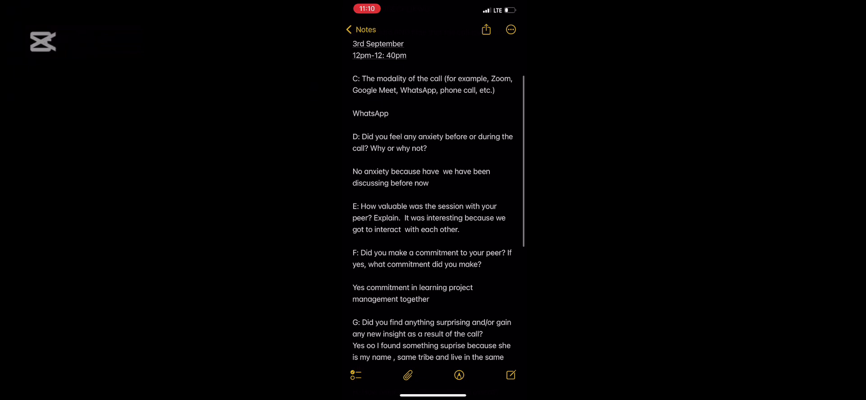
{"action": "key", "text": "BackSpace"}
{"action": "key", "text": "BackSpace"}
{"action": "key", "text": "BackSpace"}
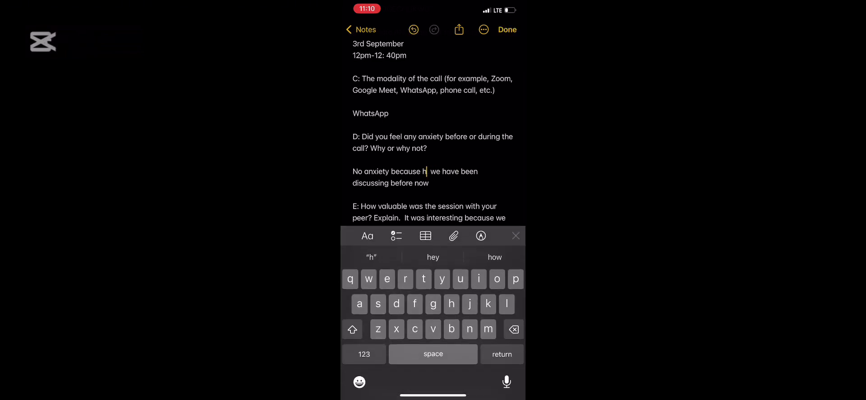
{"action": "key", "text": "BackSpace"}
- Add 'same' after 'is my name', accepting the autocorrect suggestion for 'sake'
{"action": "scroll", "coordinate": [434, 135], "scroll_direction": "down", "scroll_amount": 5}
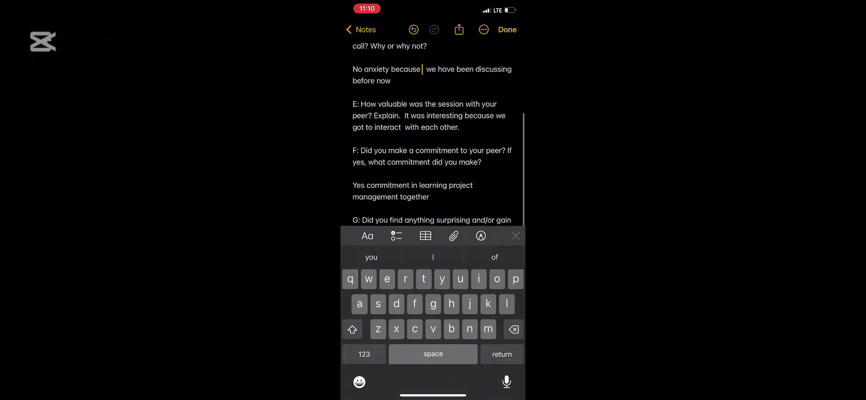
{"action": "scroll", "coordinate": [433, 136], "scroll_direction": "down", "scroll_amount": 1}
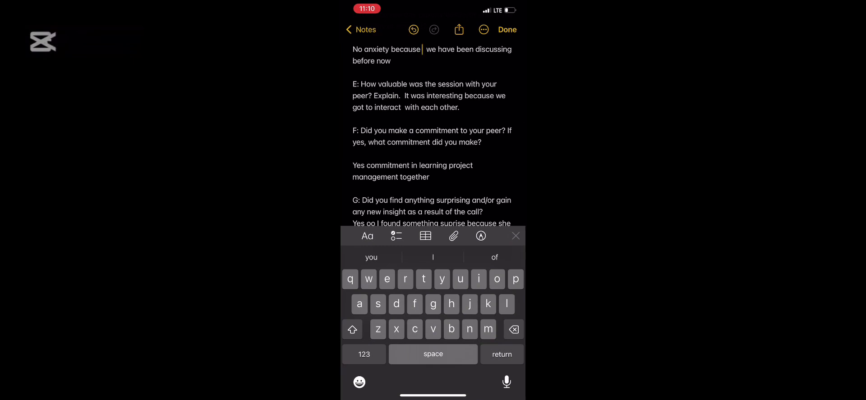
{"action": "scroll", "coordinate": [433, 135], "scroll_direction": "down", "scroll_amount": 4}
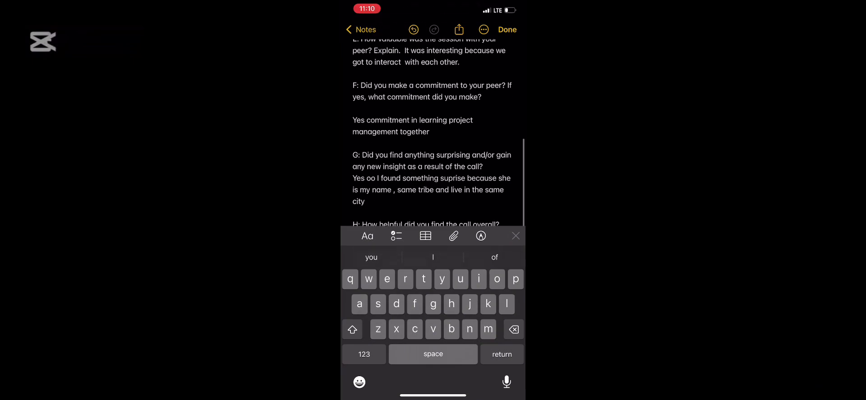
{"action": "scroll", "coordinate": [433, 136], "scroll_direction": "down", "scroll_amount": 1}
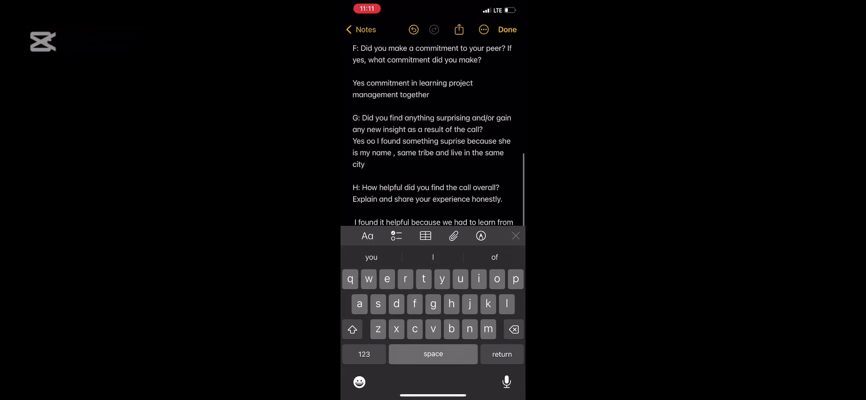
{"action": "scroll", "coordinate": [433, 135], "scroll_direction": "down", "scroll_amount": 1}
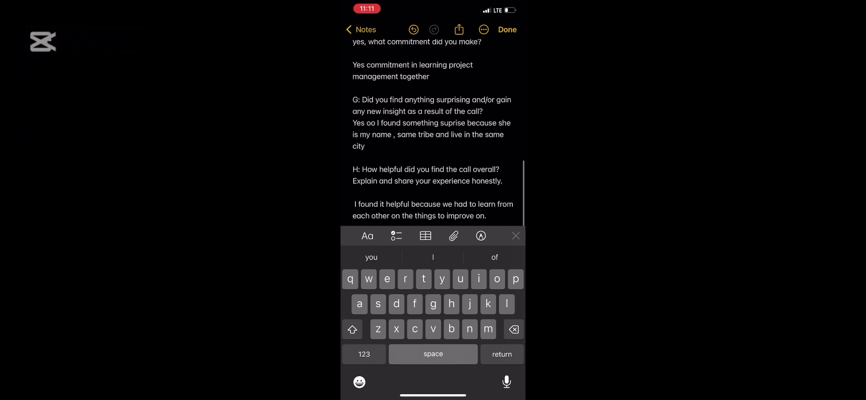
{"action": "scroll", "coordinate": [433, 131], "scroll_direction": "down", "scroll_amount": 2}
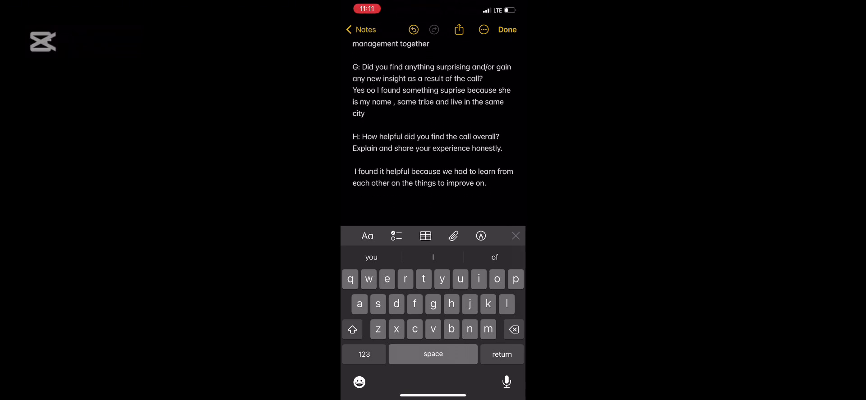
{"action": "scroll", "coordinate": [433, 131], "scroll_direction": "down", "scroll_amount": 2}
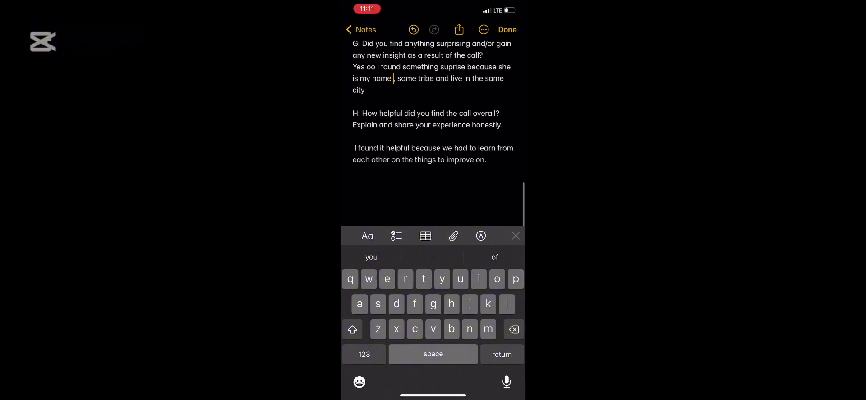
{"action": "type", "text": "sake"}
{"action": "scroll", "coordinate": [433, 130], "scroll_direction": "down", "scroll_amount": 1}
{"action": "left_click", "coordinate": [433, 257]}
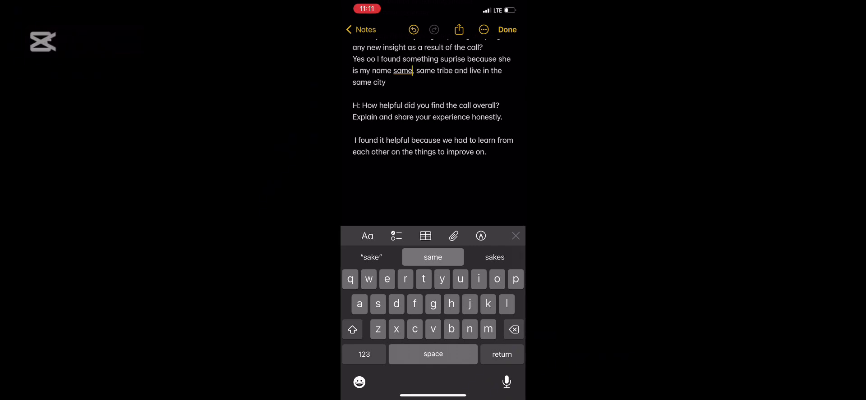
{"action": "scroll", "coordinate": [433, 113], "scroll_direction": "up", "scroll_amount": 2}
{"action": "scroll", "coordinate": [433, 113], "scroll_direction": "up", "scroll_amount": 1}
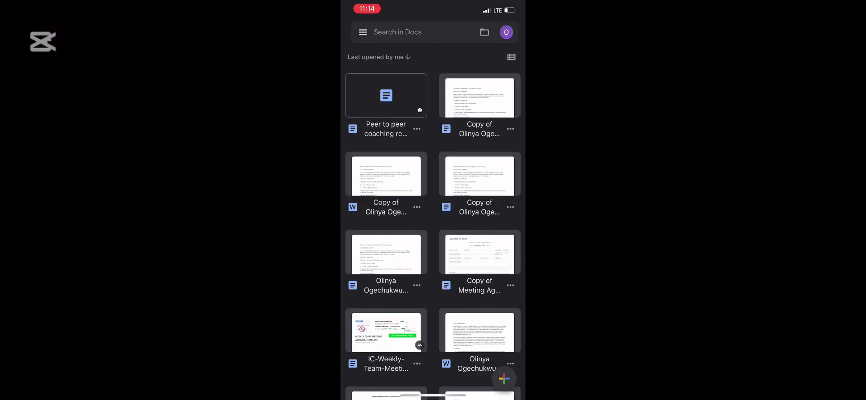
- Paste the copied peer-coaching questions and answers into the blank document
{"action": "left_click", "coordinate": [422, 109]}
{"action": "left_click", "coordinate": [364, 87]}
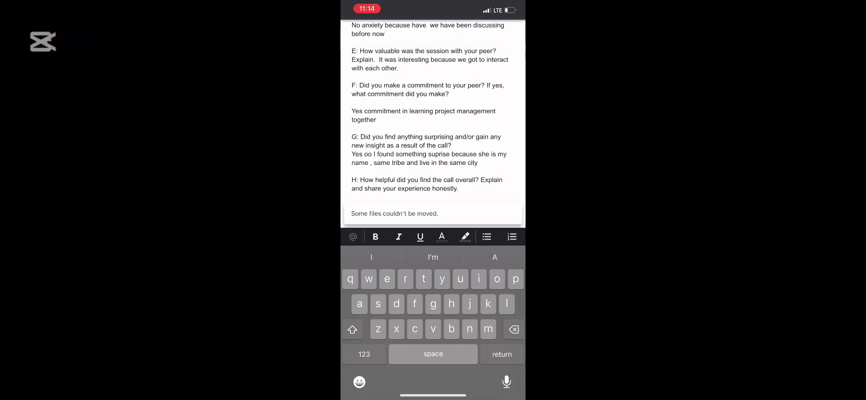
- Leave editing mode and return to the top of the pasted reflection
{"action": "scroll", "coordinate": [433, 113], "scroll_direction": "up", "scroll_amount": 5}
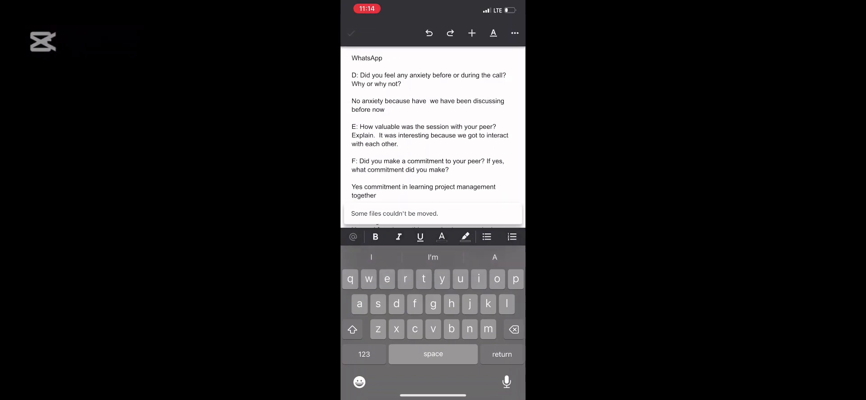
{"action": "left_click", "coordinate": [351, 33]}
{"action": "scroll", "coordinate": [433, 203], "scroll_direction": "down", "scroll_amount": 3}
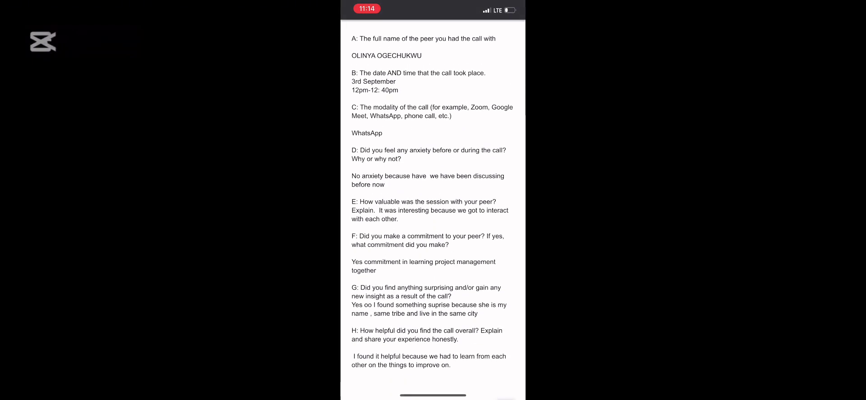
{"action": "scroll", "coordinate": [433, 203], "scroll_direction": "up", "scroll_amount": 2}
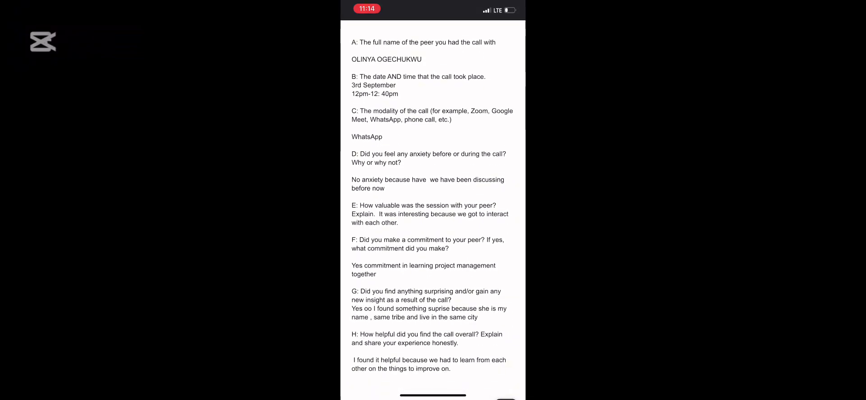
{"action": "scroll", "coordinate": [433, 203], "scroll_direction": "up", "scroll_amount": 2}
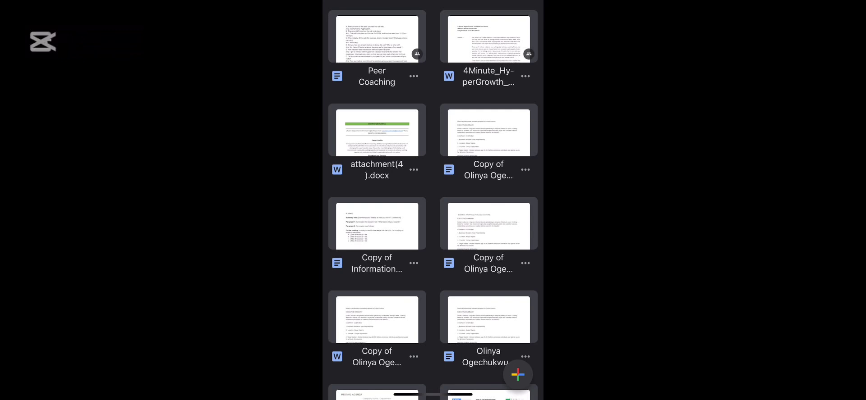
- Set Peer Coaching's general access to Anyone with the link and copy its link
{"action": "left_click", "coordinate": [413, 76]}
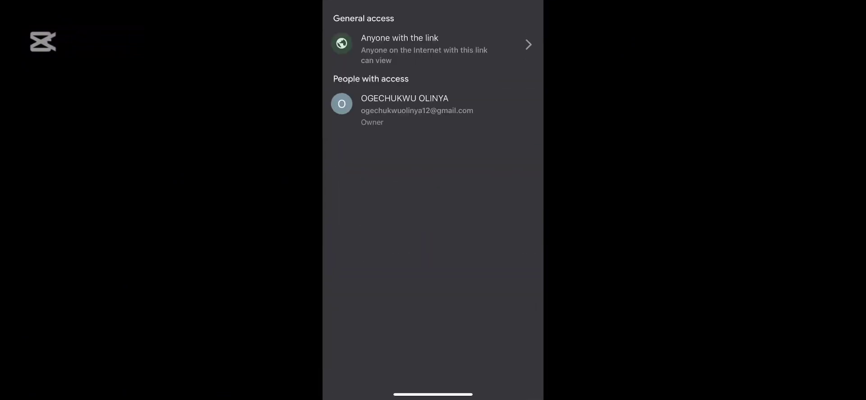
{"action": "left_click", "coordinate": [424, 45]}
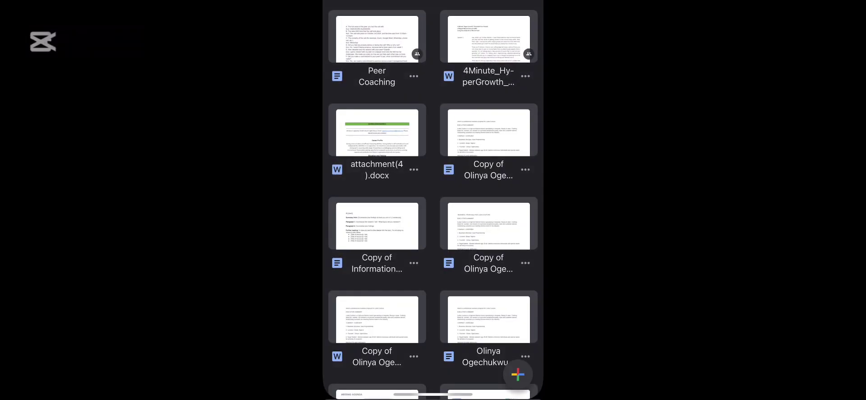
{"action": "left_click", "coordinate": [413, 76]}
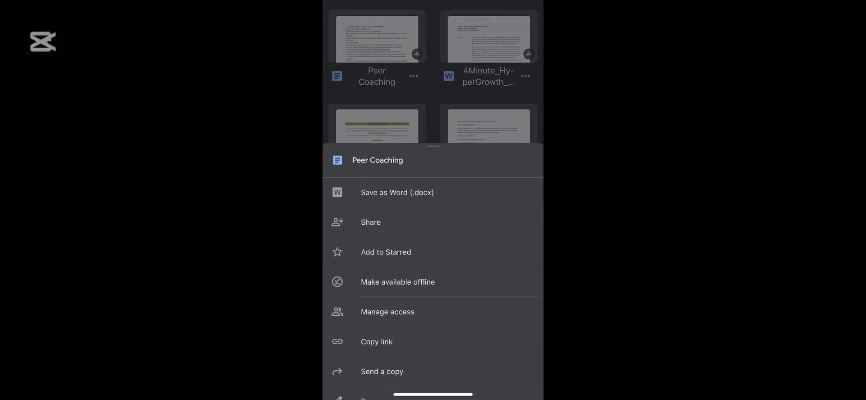
{"action": "left_click", "coordinate": [377, 342]}
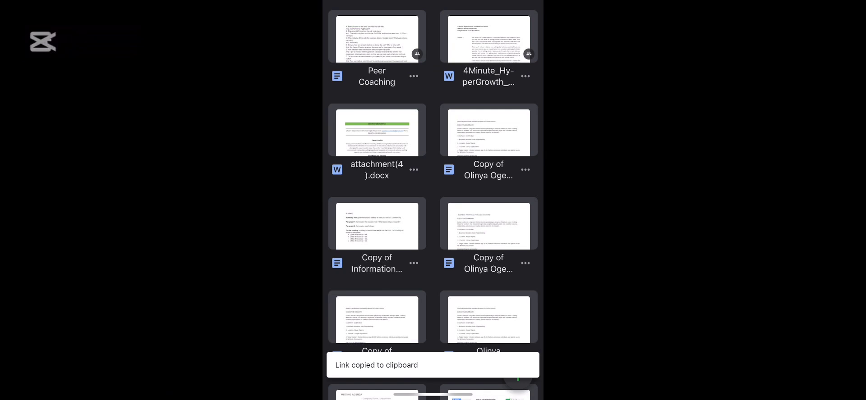